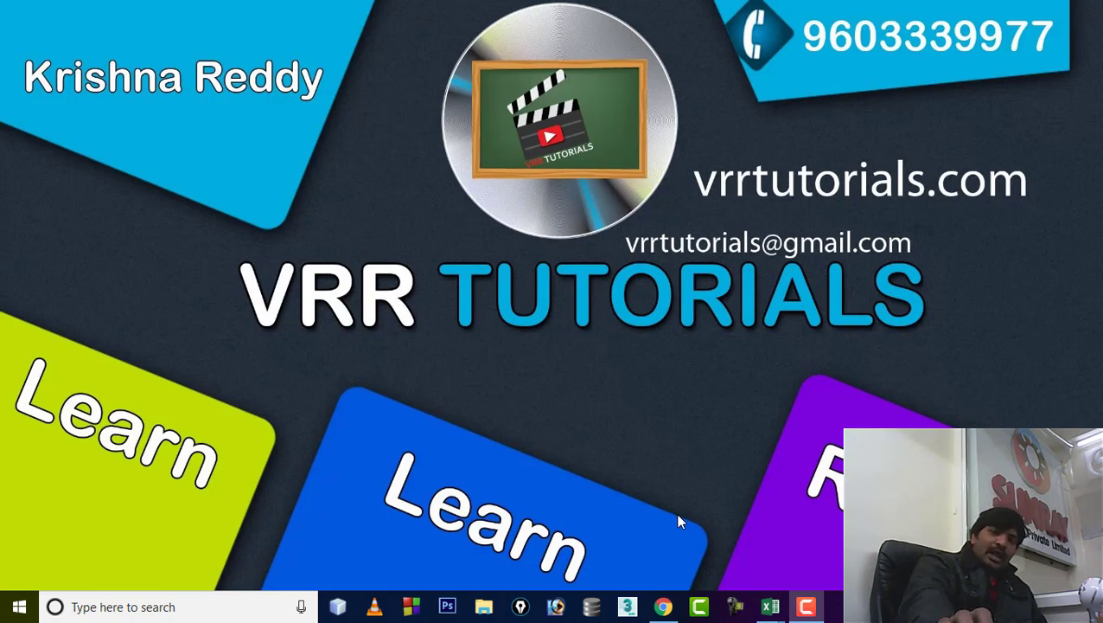
Bring the Book1 workbook forward and highlight the total numbers A2:A9 and fee paid values B2:B9.
mouse_move(772, 608)
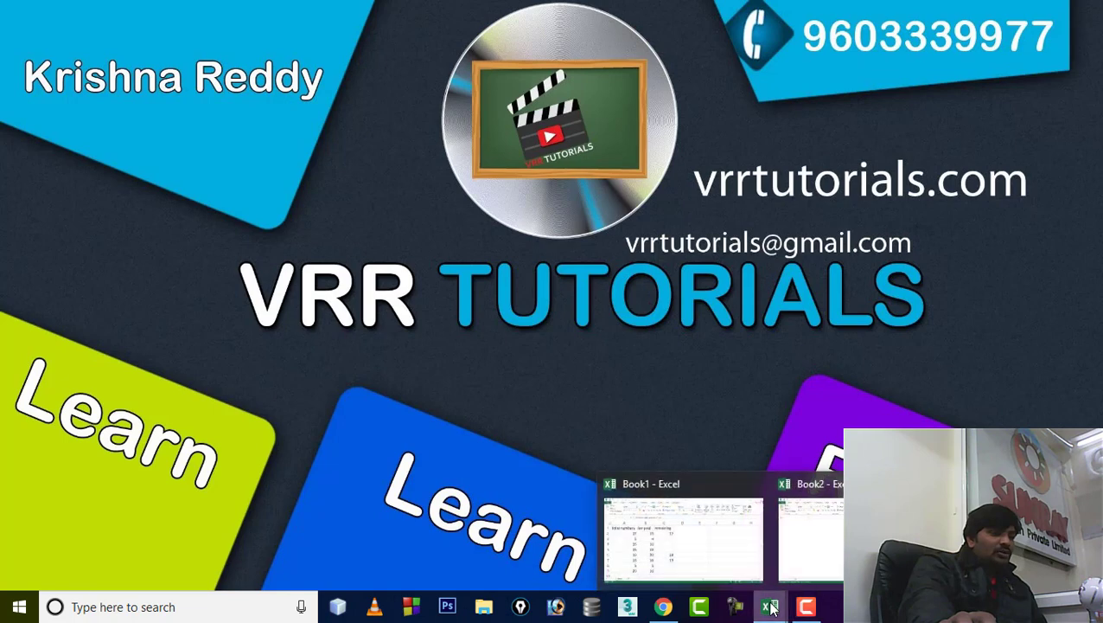
click(715, 552)
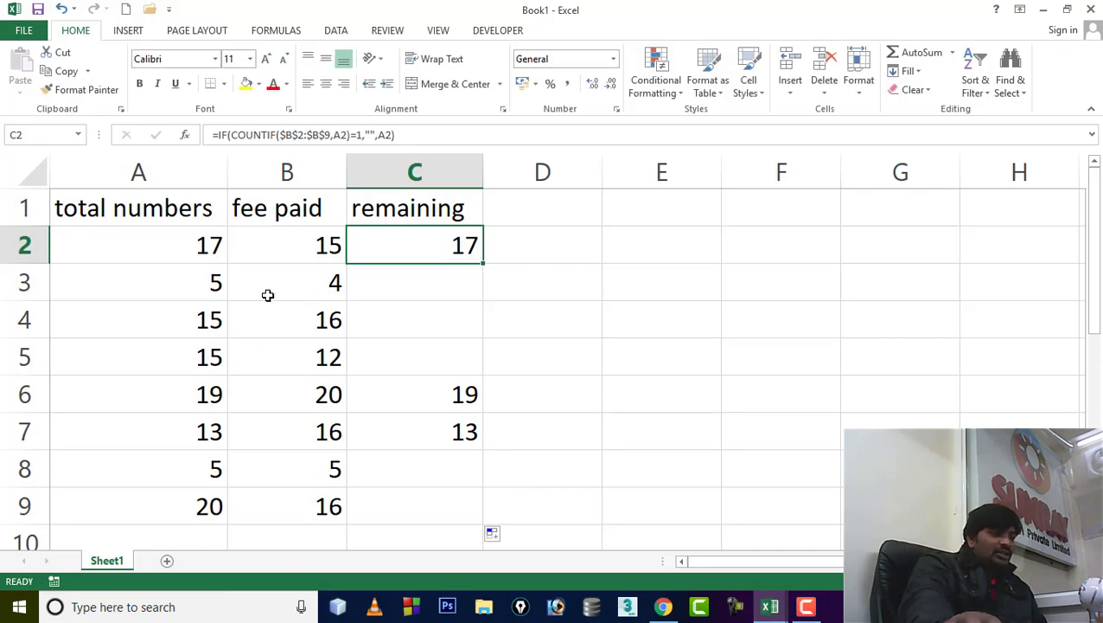
click(270, 254)
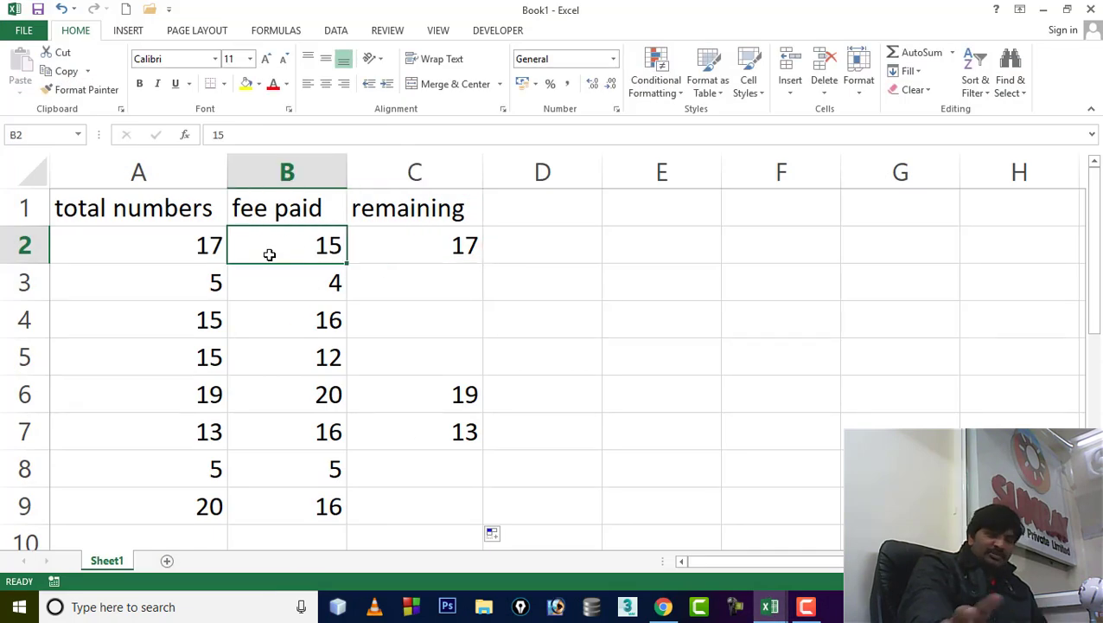
drag(213, 239, 214, 505)
click(288, 255)
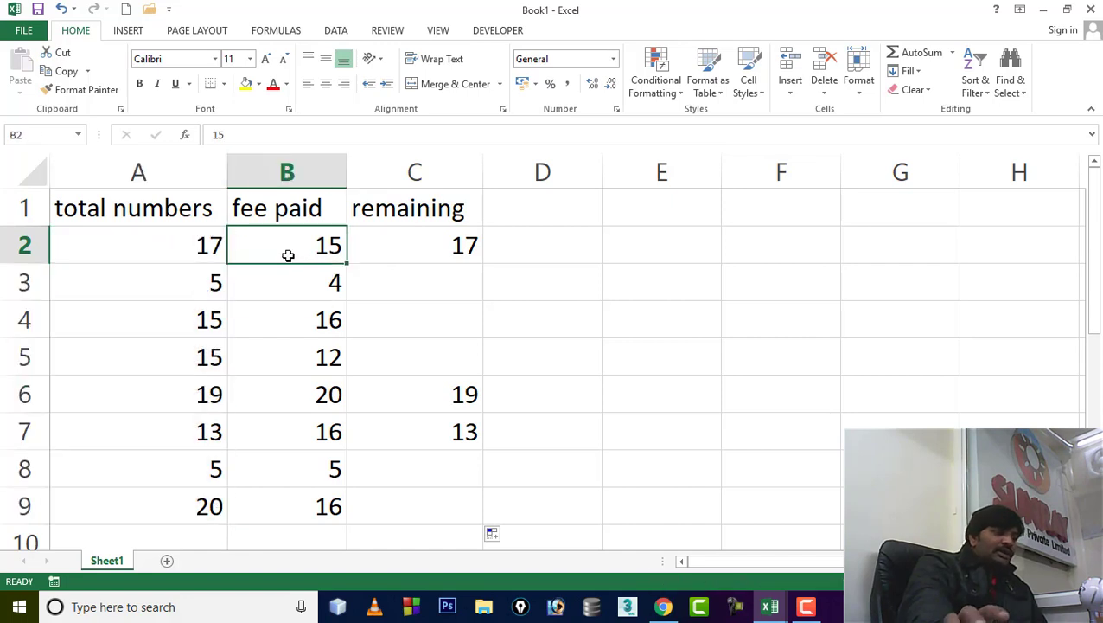
click(194, 251)
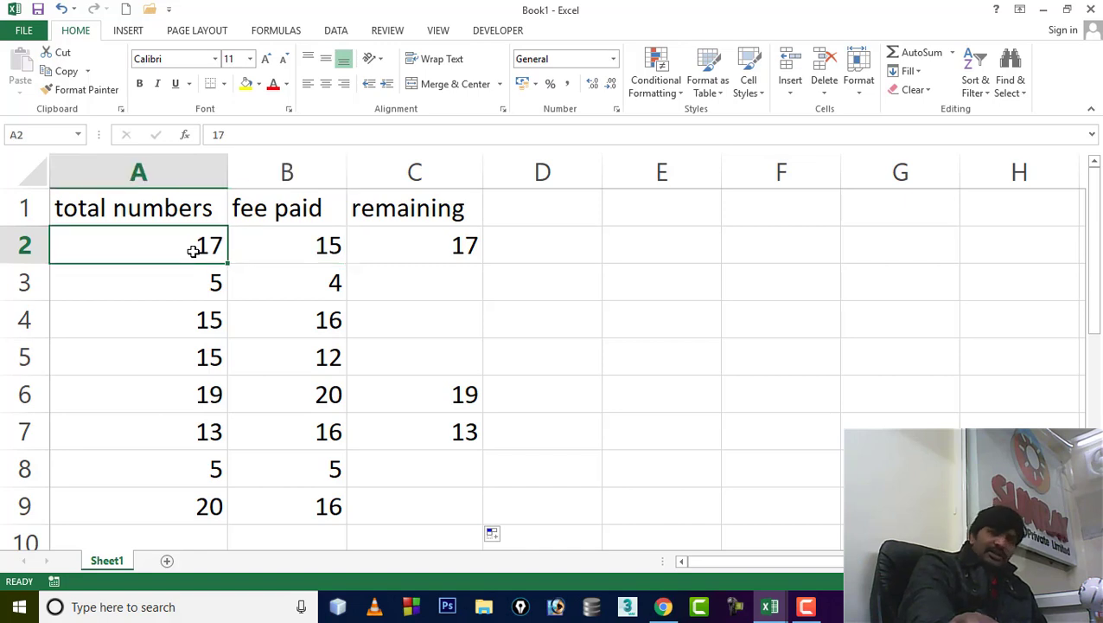
drag(194, 251, 223, 507)
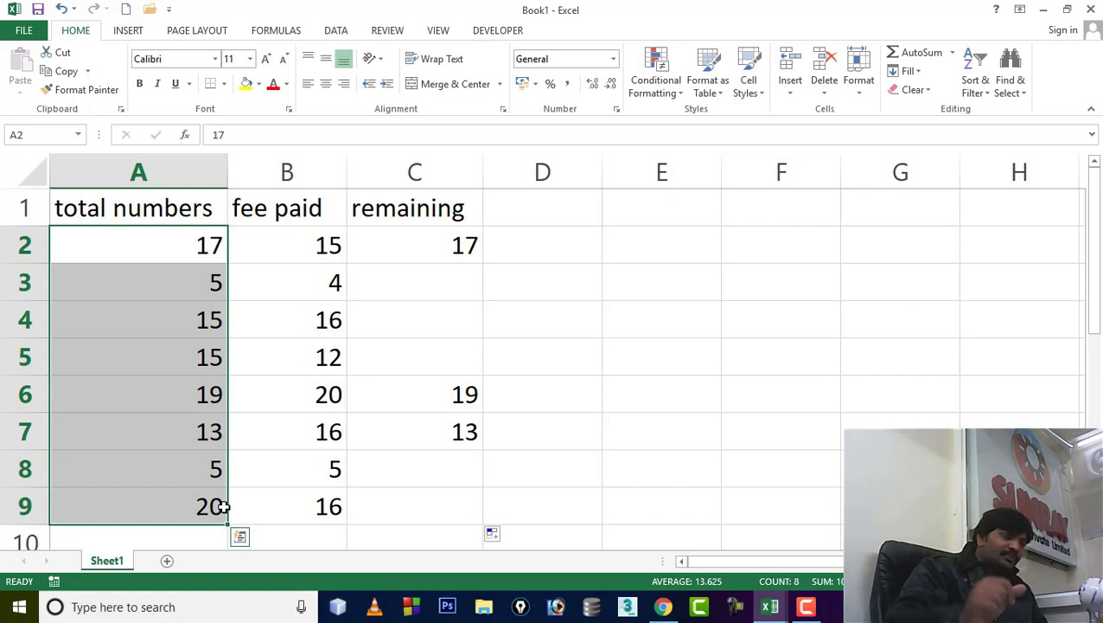
drag(285, 245, 281, 503)
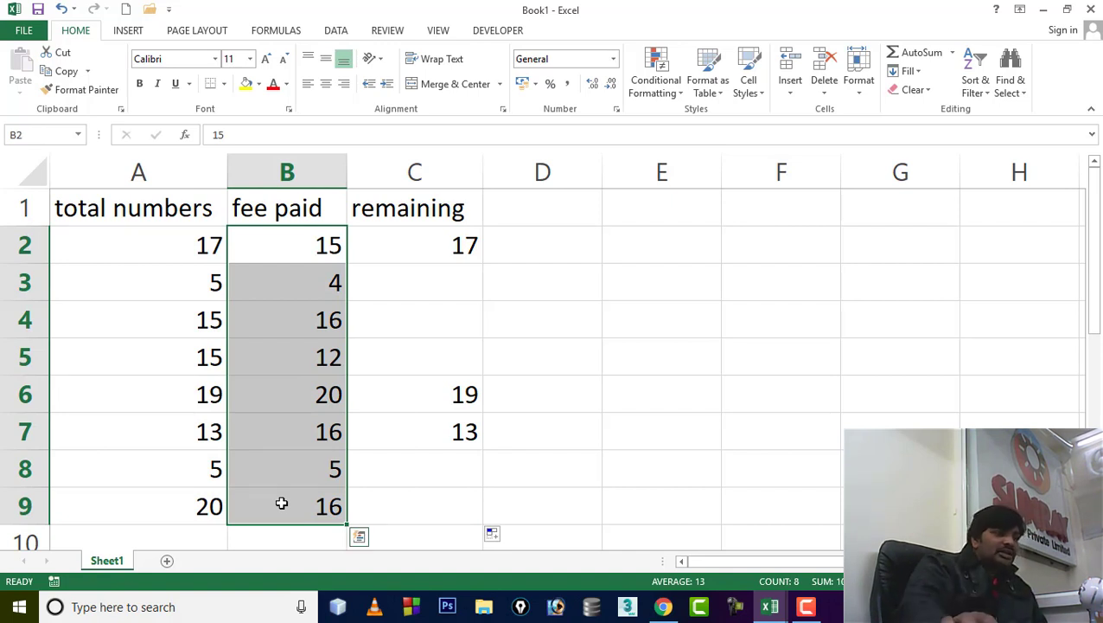
click(550, 342)
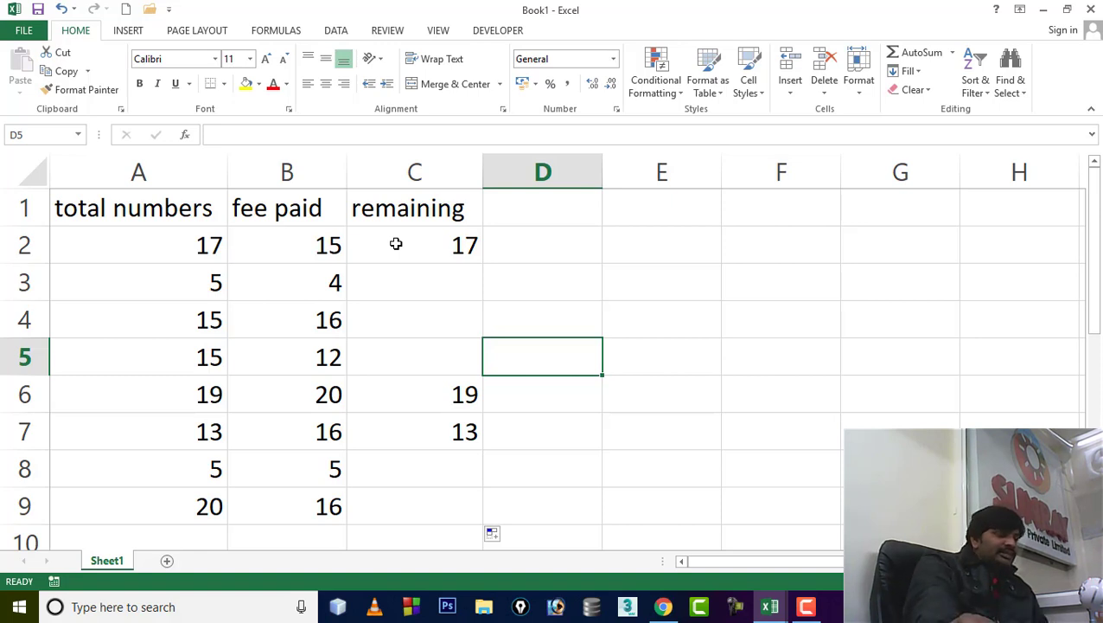
drag(166, 249, 175, 502)
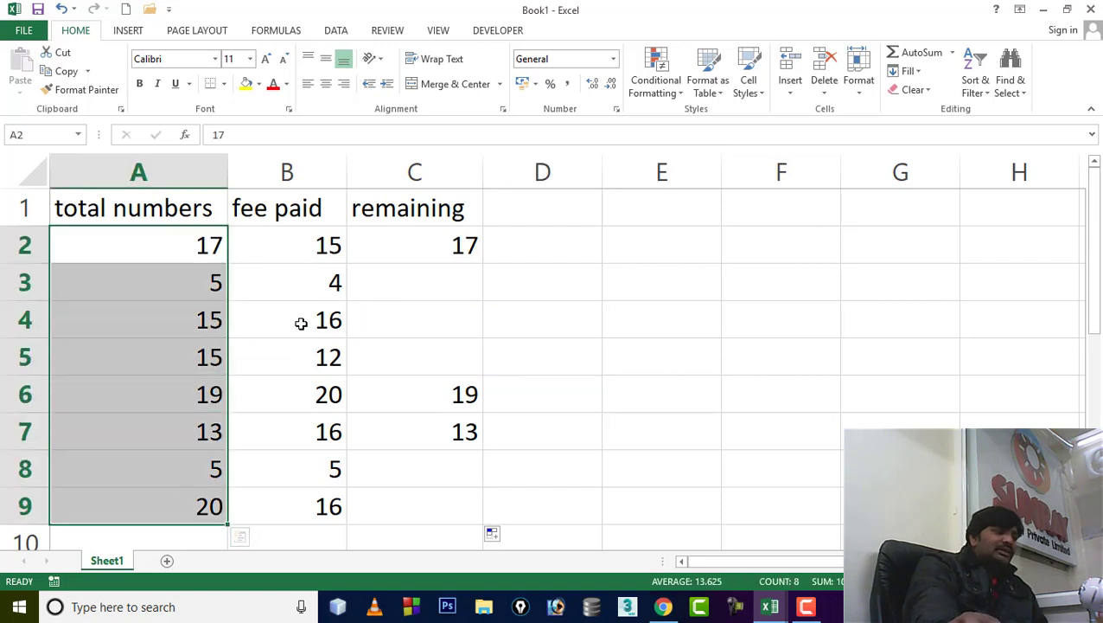
drag(282, 247, 304, 506)
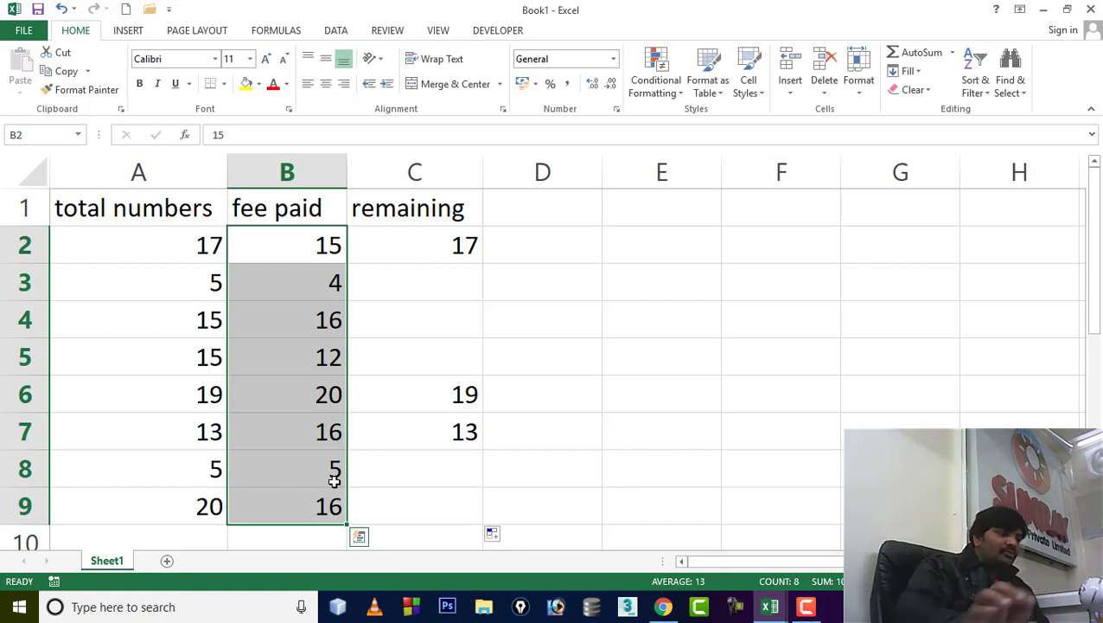
drag(198, 246, 197, 506)
drag(285, 244, 312, 504)
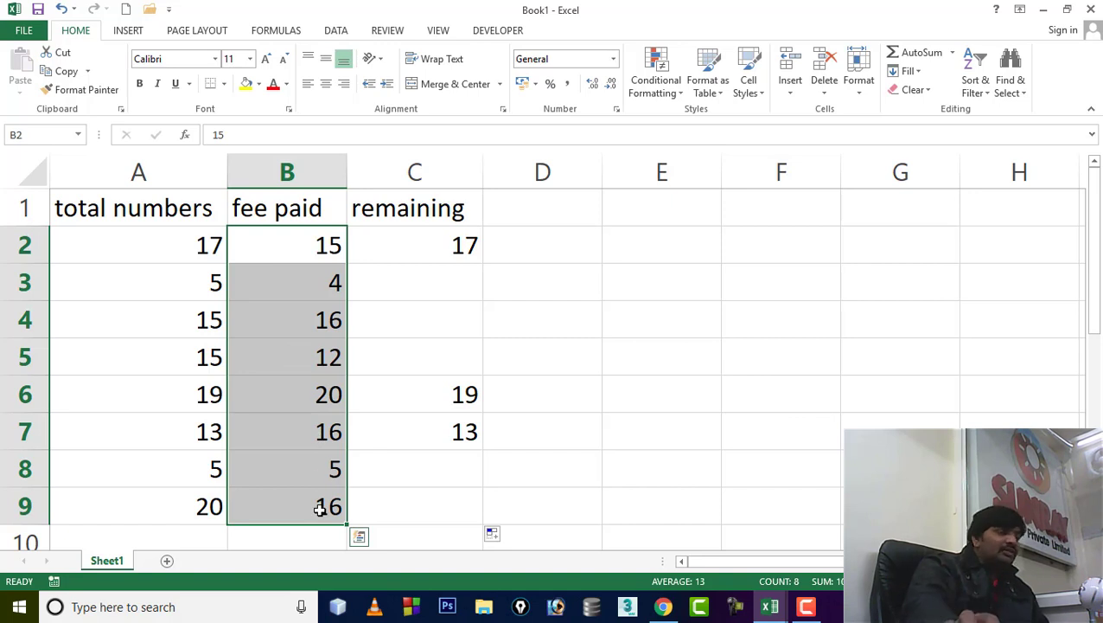
click(434, 252)
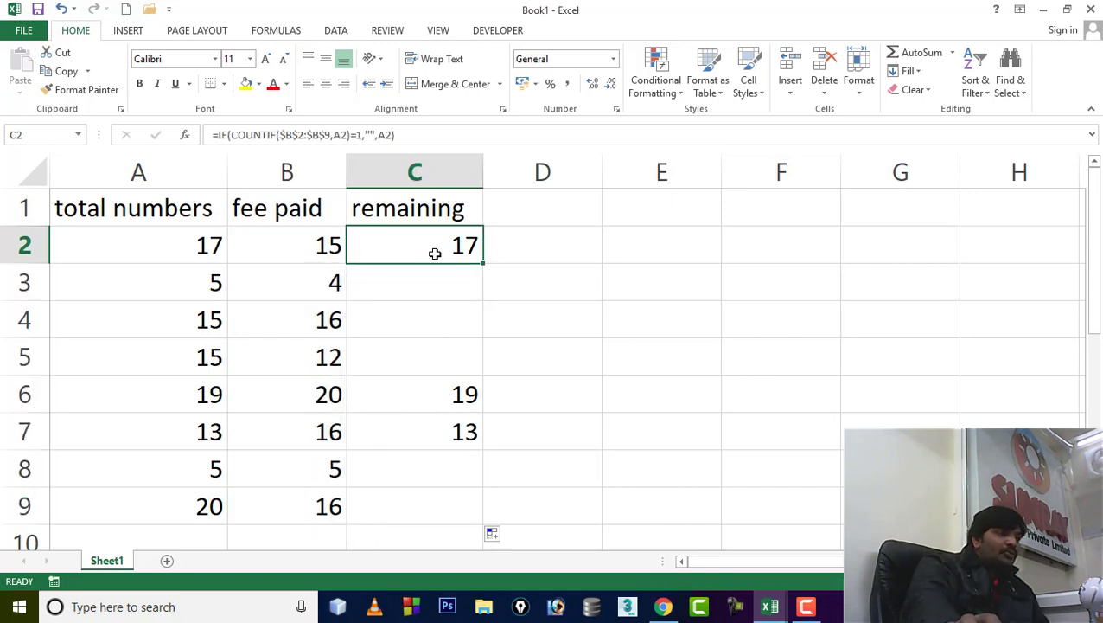
click(553, 322)
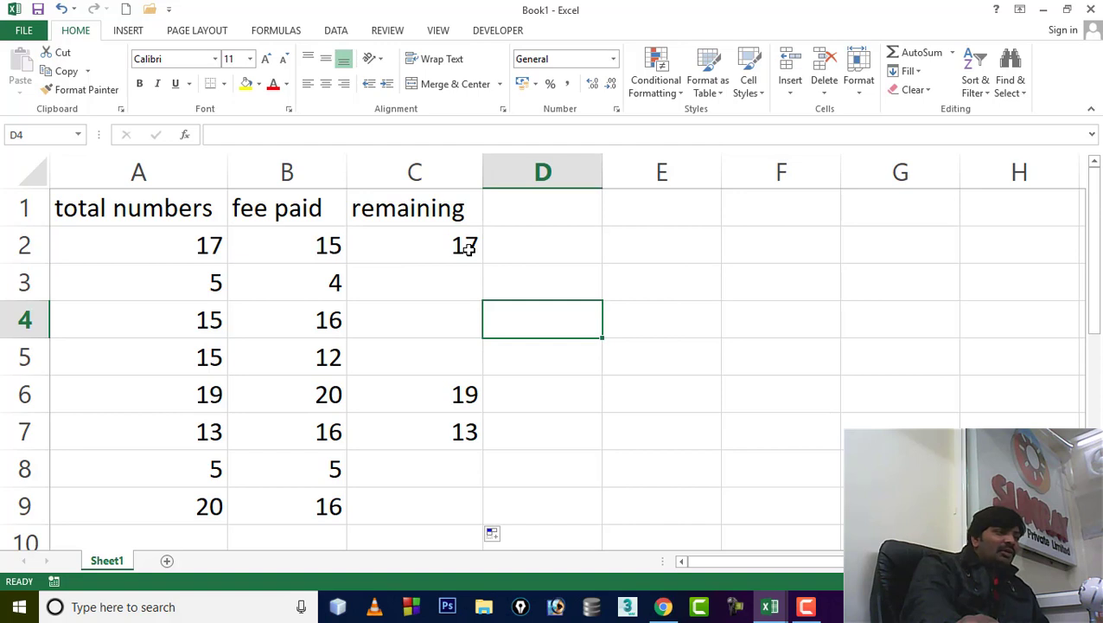
Enter the header 'remain' in D1, then begin a formula with = in D2.
click(559, 243)
click(535, 210)
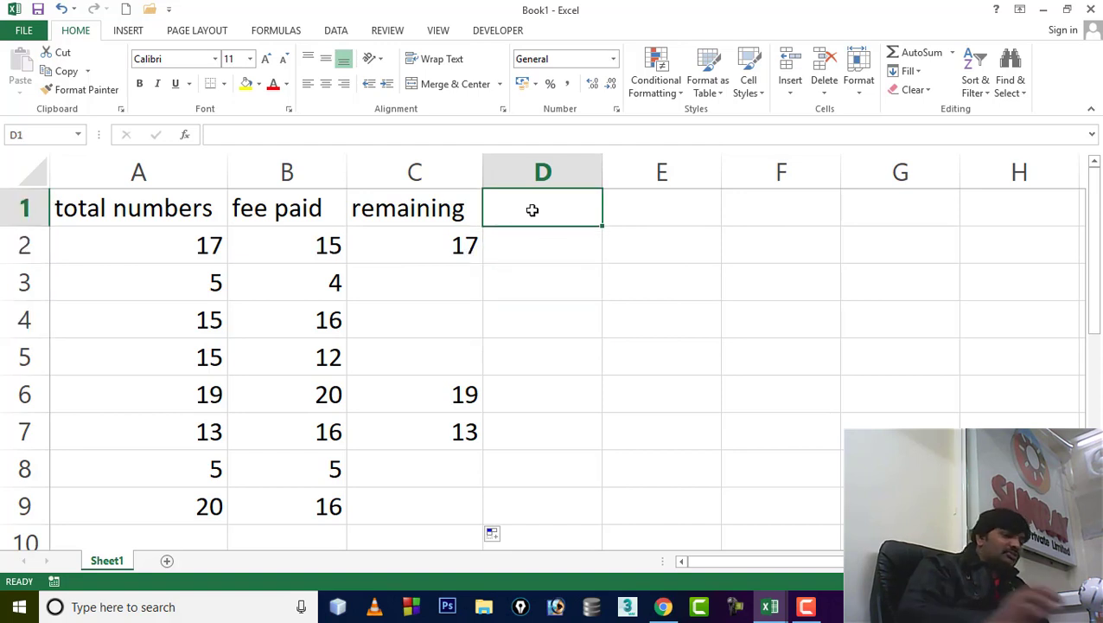
text(remain)
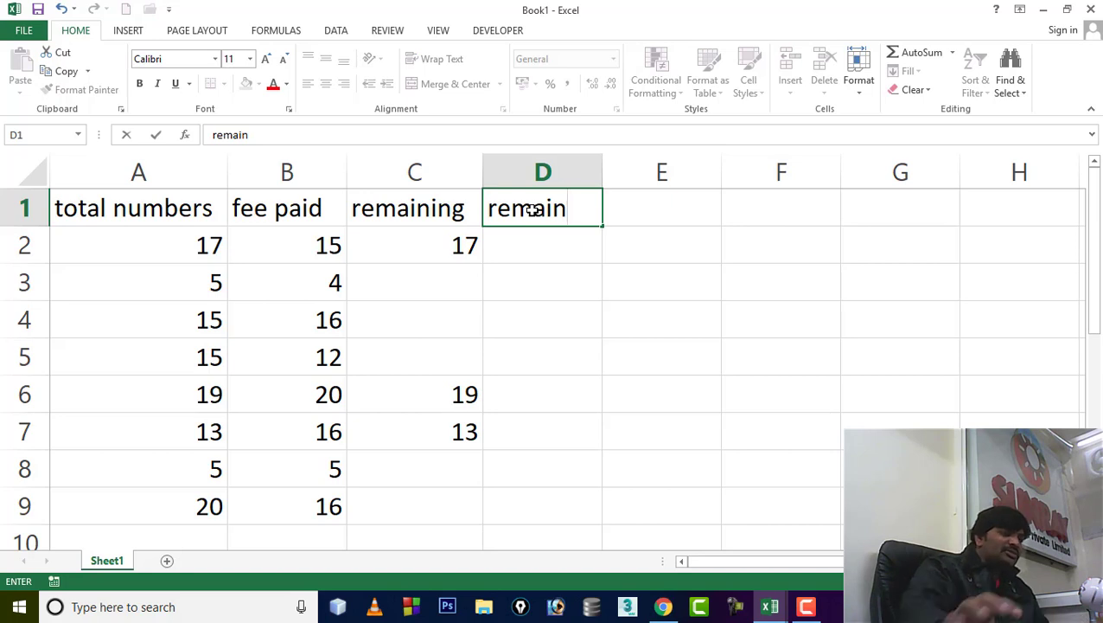
click(516, 252)
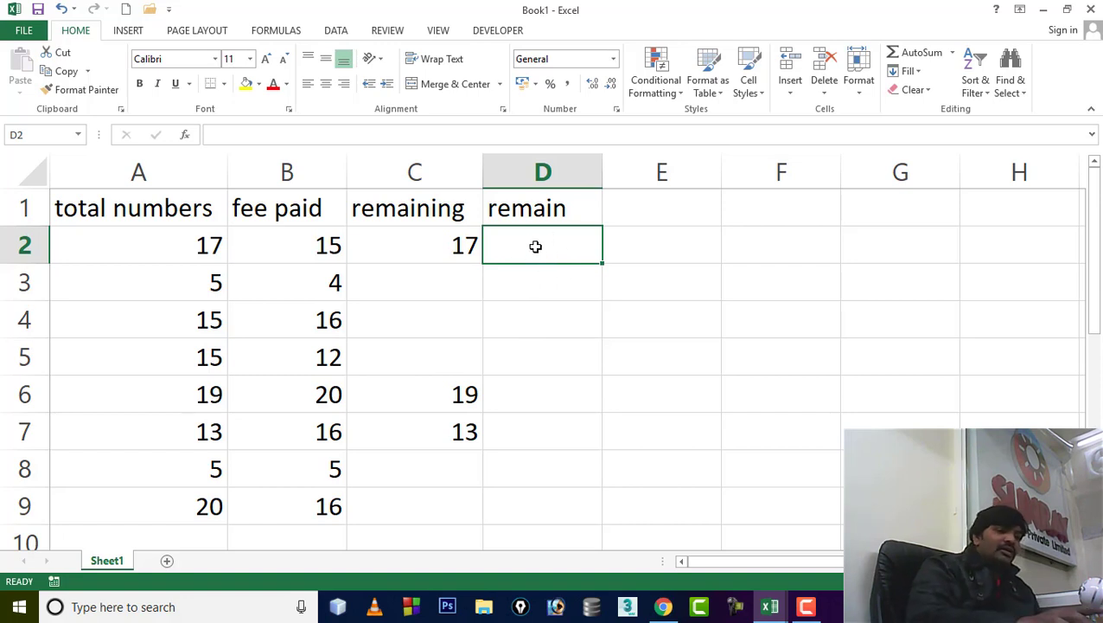
text(=)
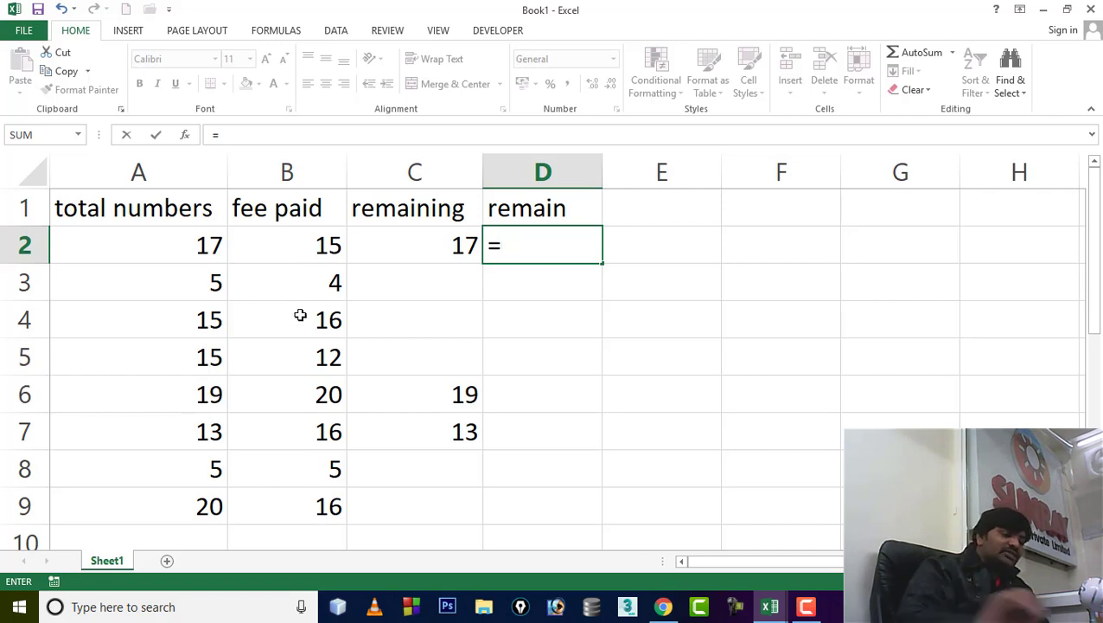
Build =COUNTIF($B$2:$B$9,A2) in D2, making the fee paid range absolute with F4.
text(count)
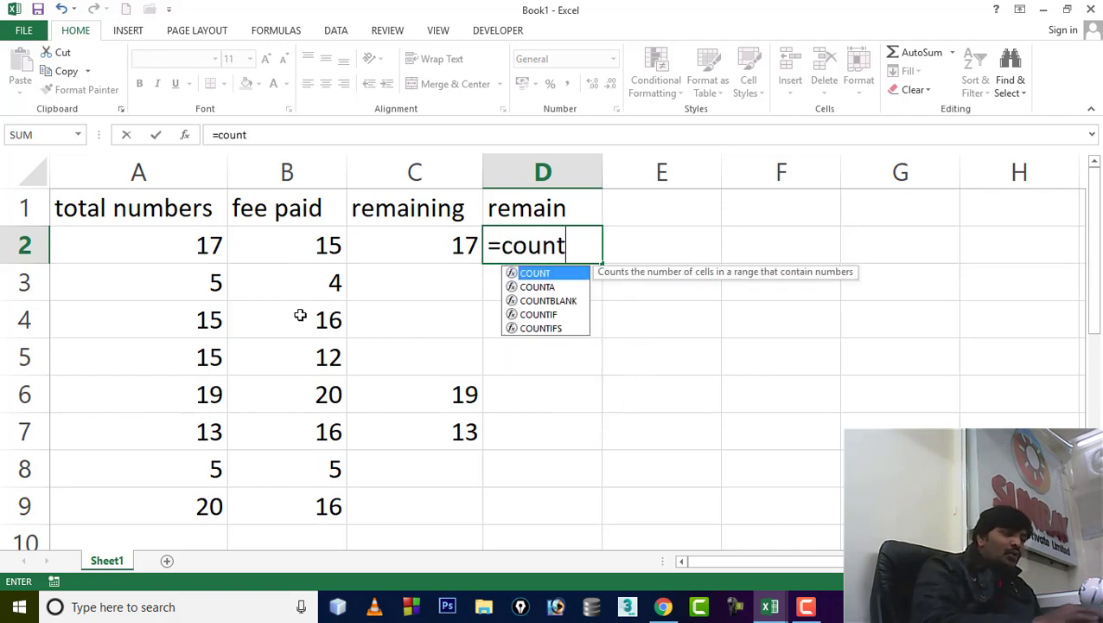
text(if()
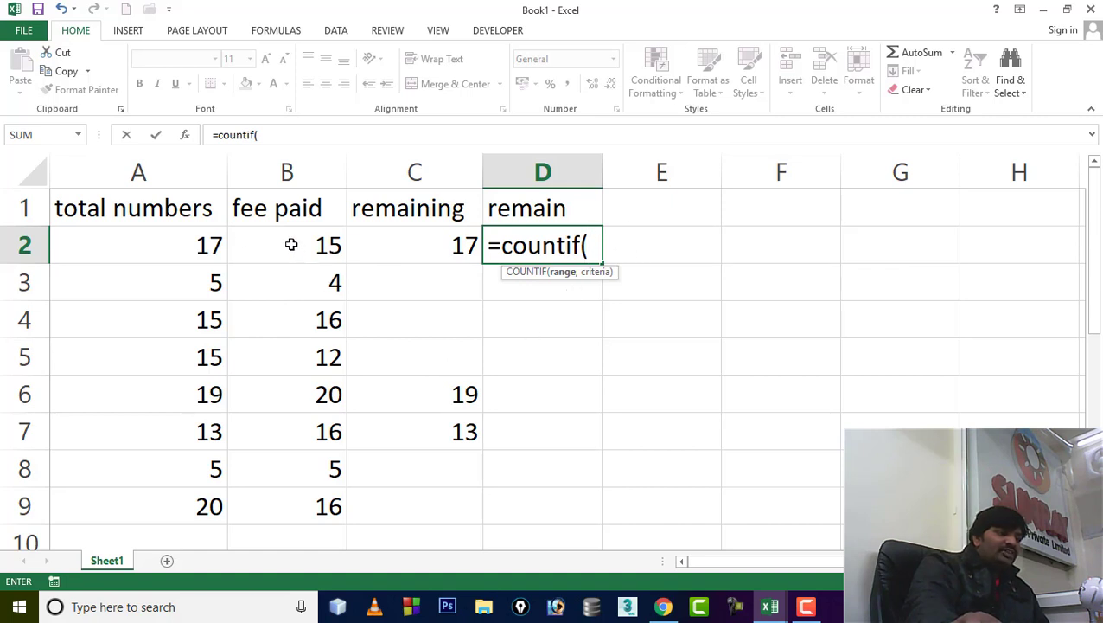
drag(291, 245, 293, 508)
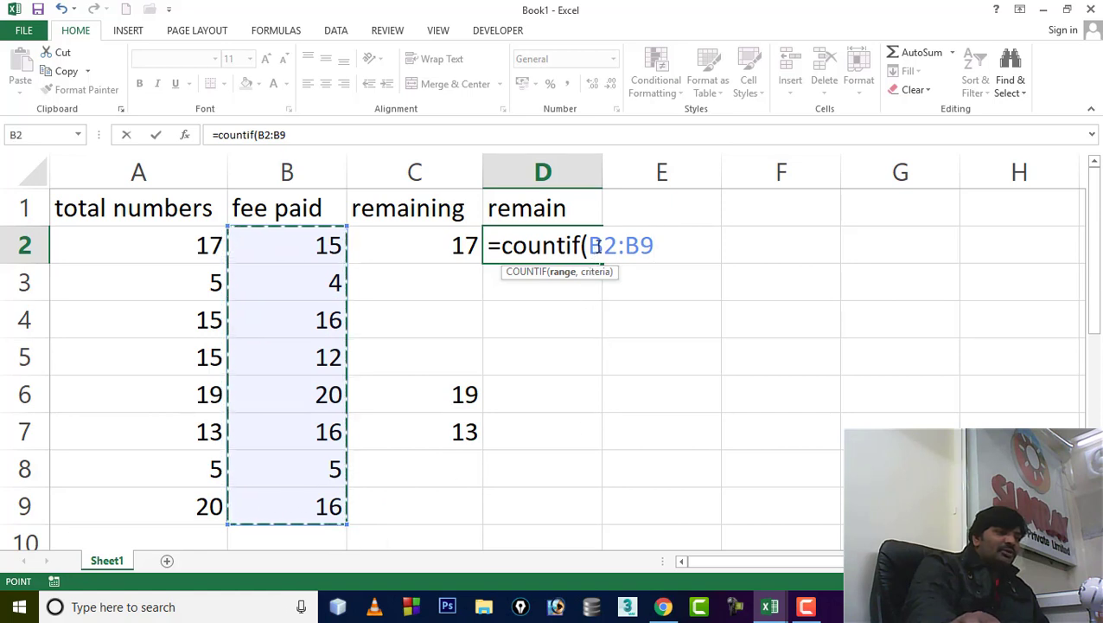
drag(650, 246, 593, 250)
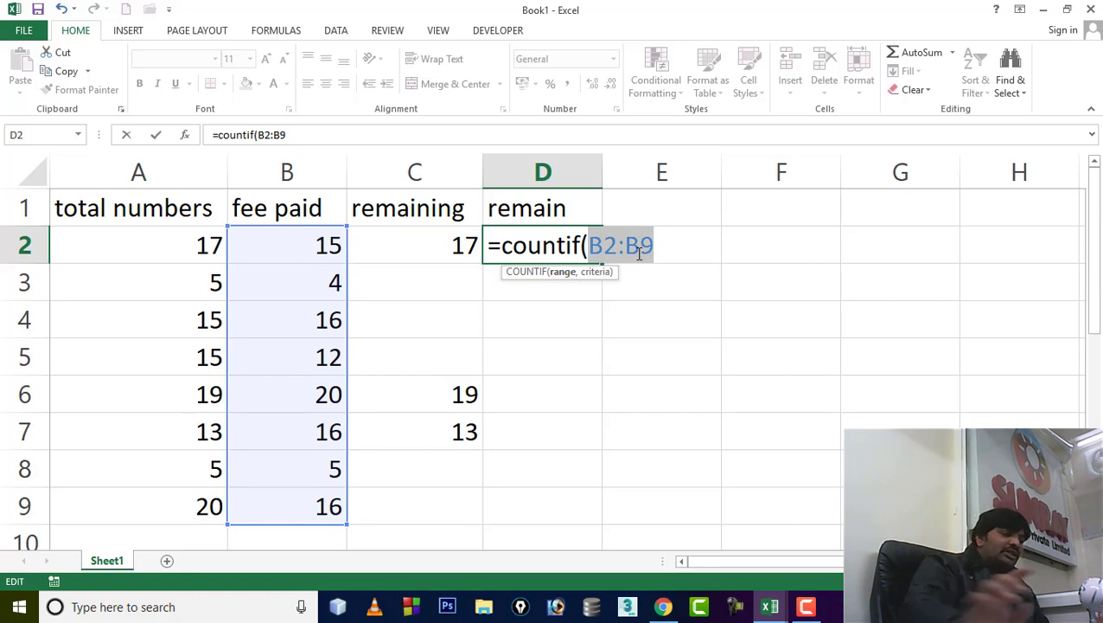
key(F4)
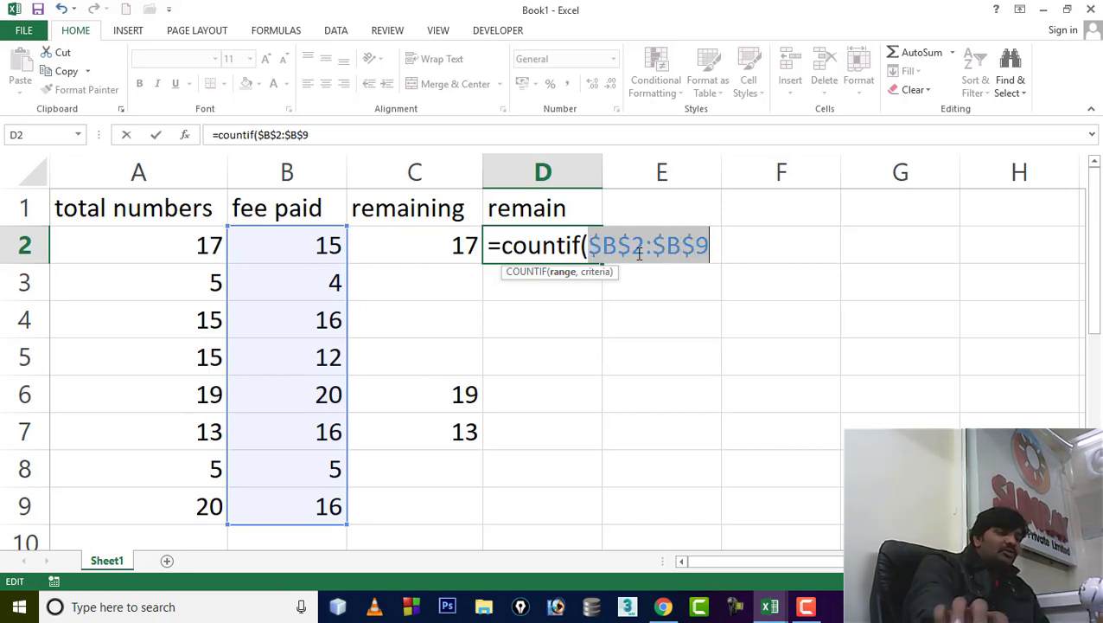
click(715, 247)
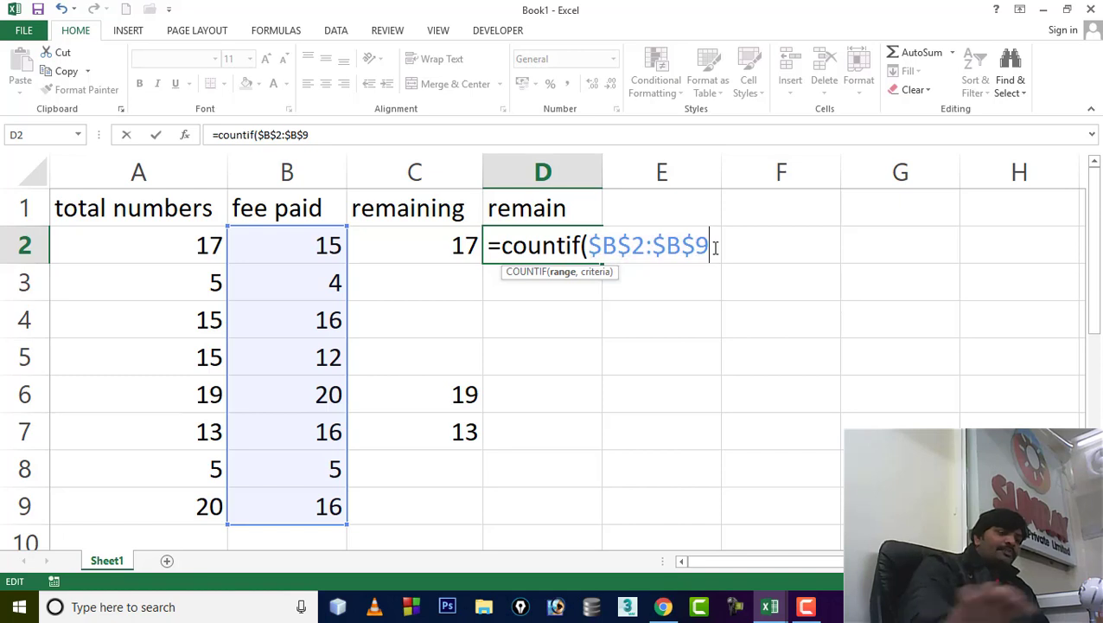
text(,)
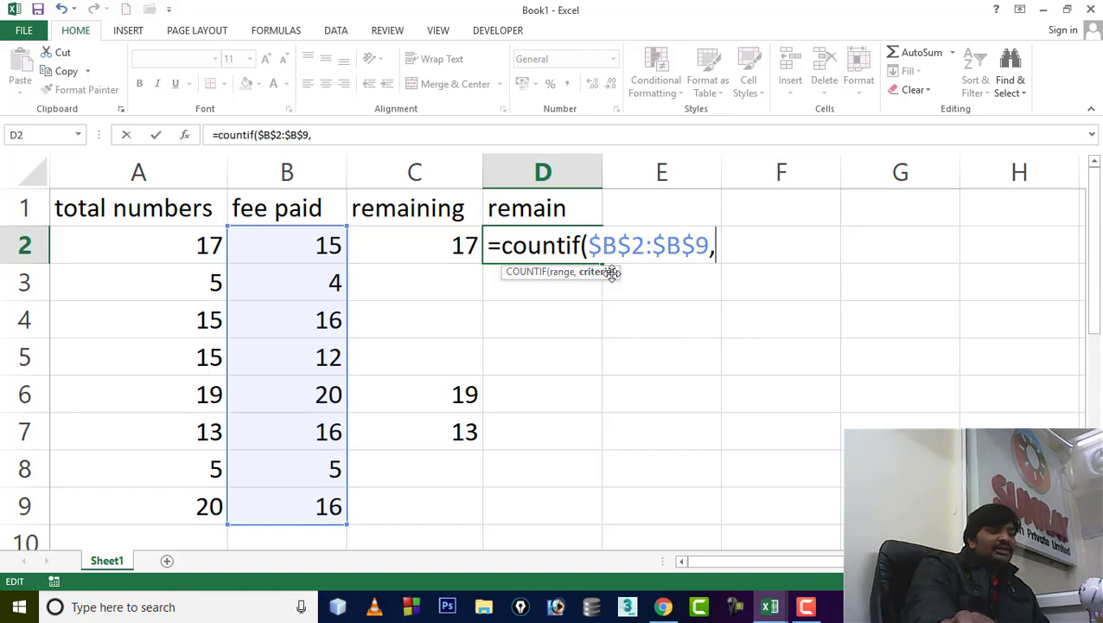
click(198, 249)
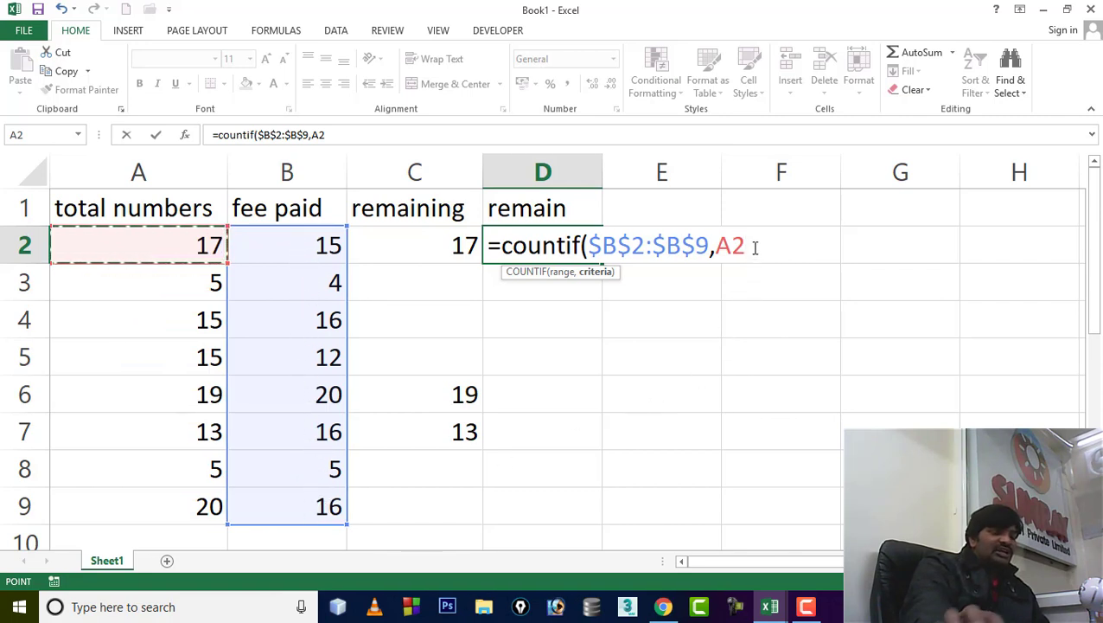
text())
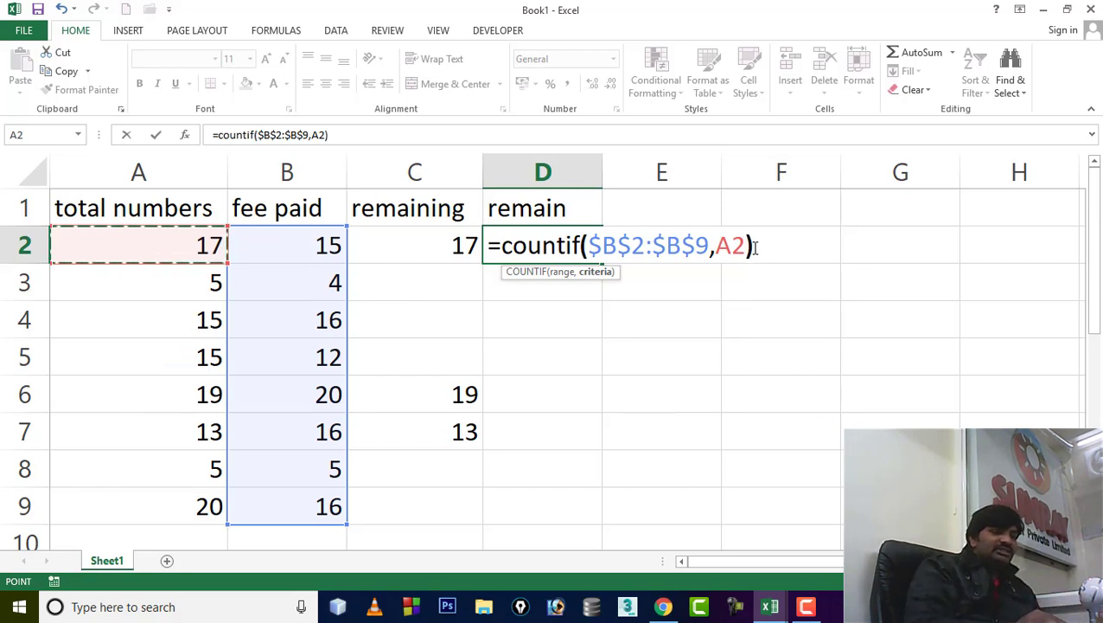
Commit the COUNTIF in D2 and fill it into D3 and D4, checking totals 5 and 15.
key(Return)
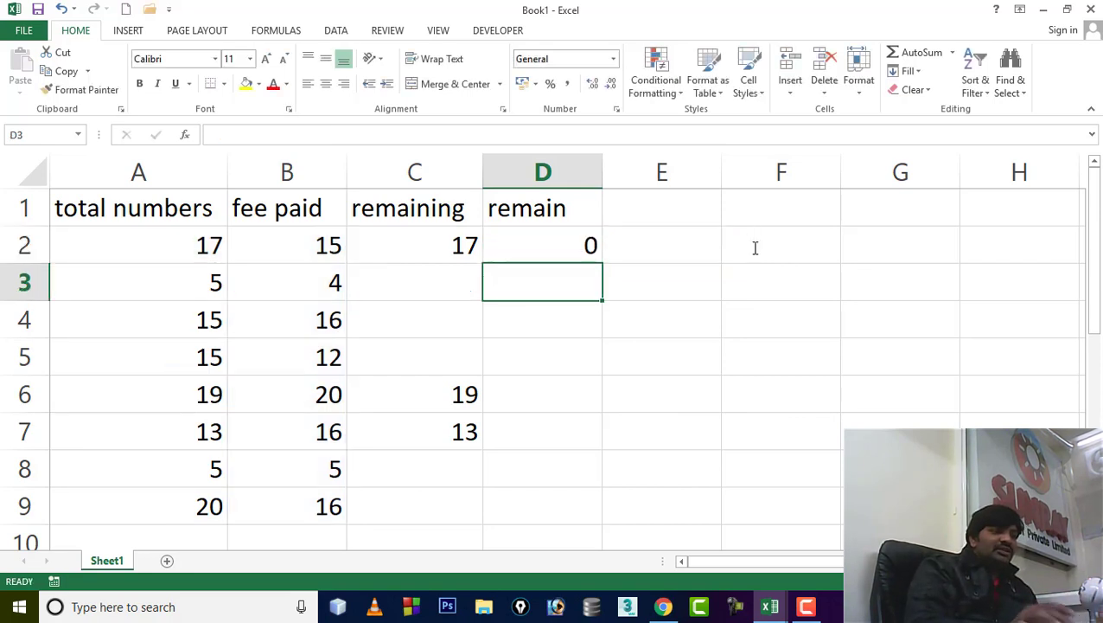
click(587, 248)
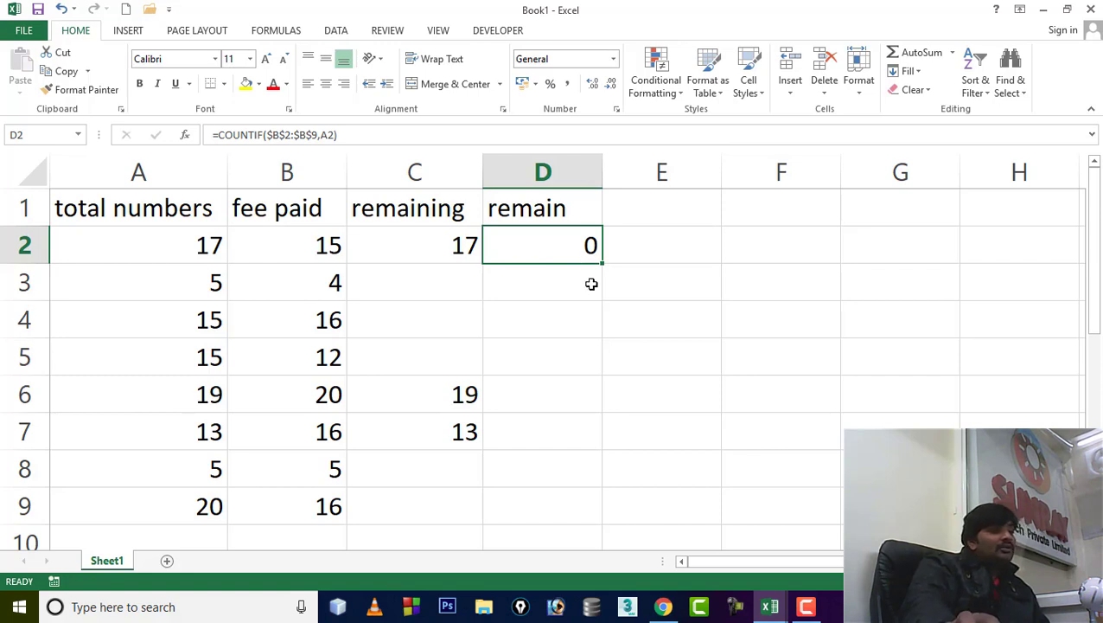
drag(602, 263, 598, 293)
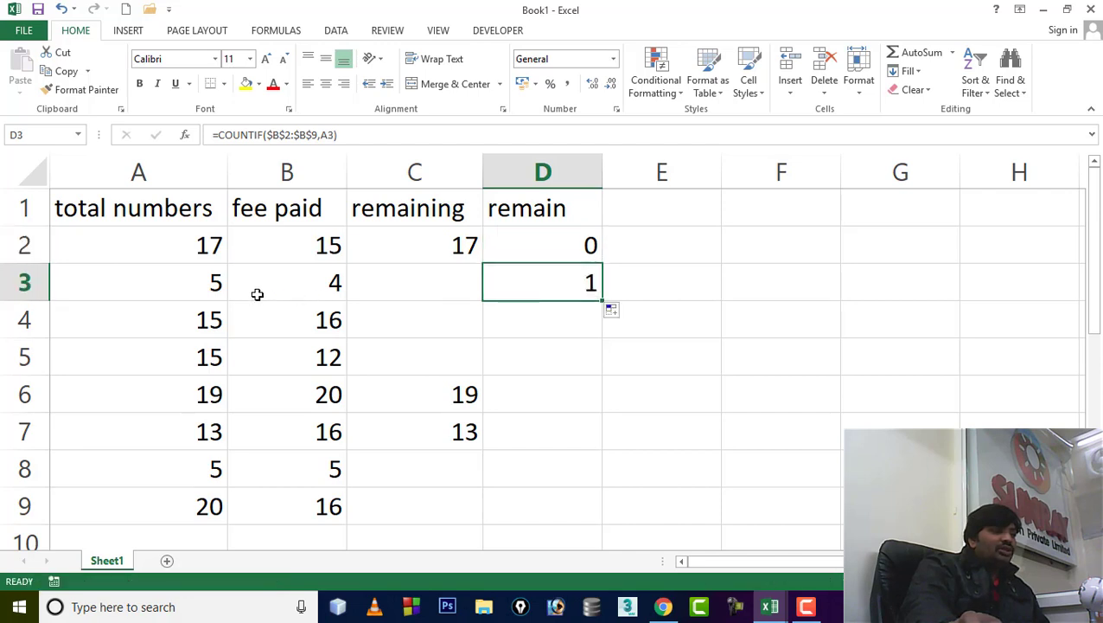
click(216, 283)
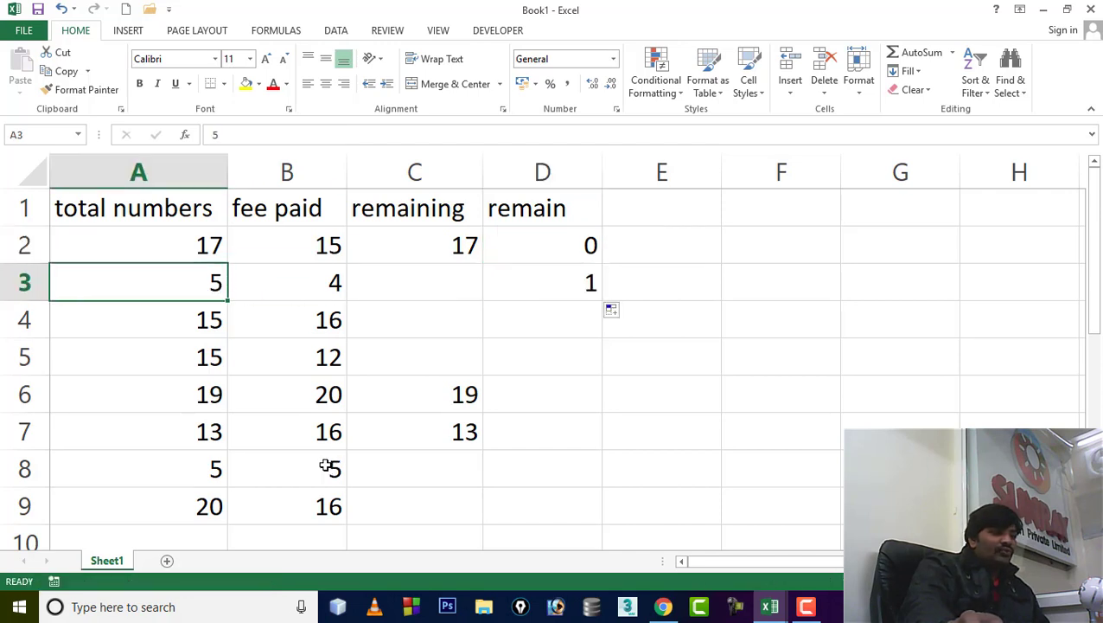
click(571, 283)
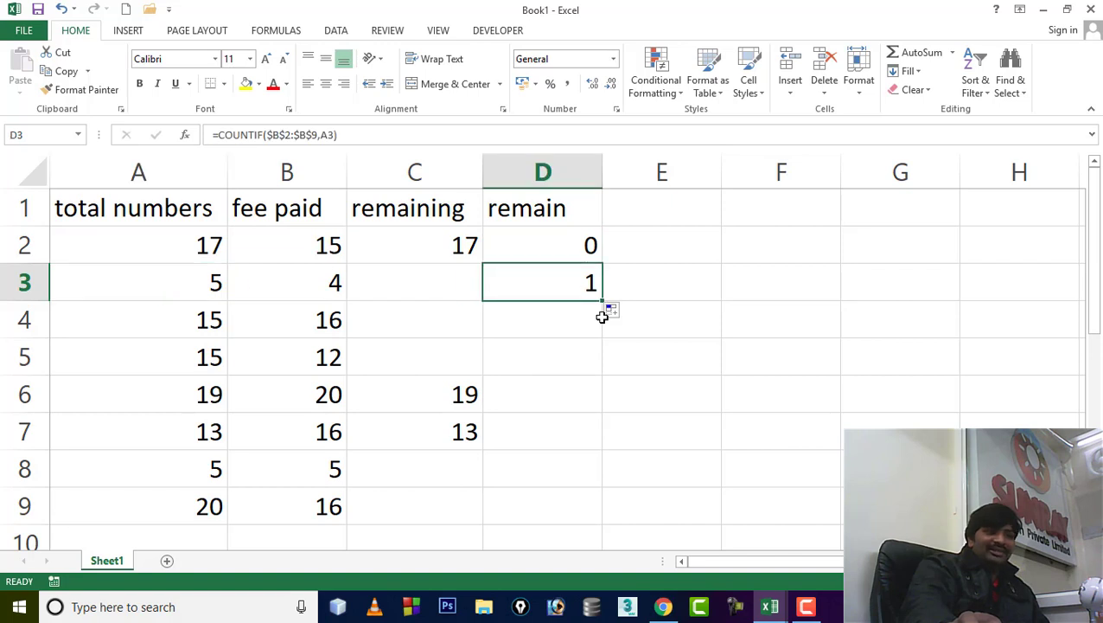
drag(604, 300, 595, 346)
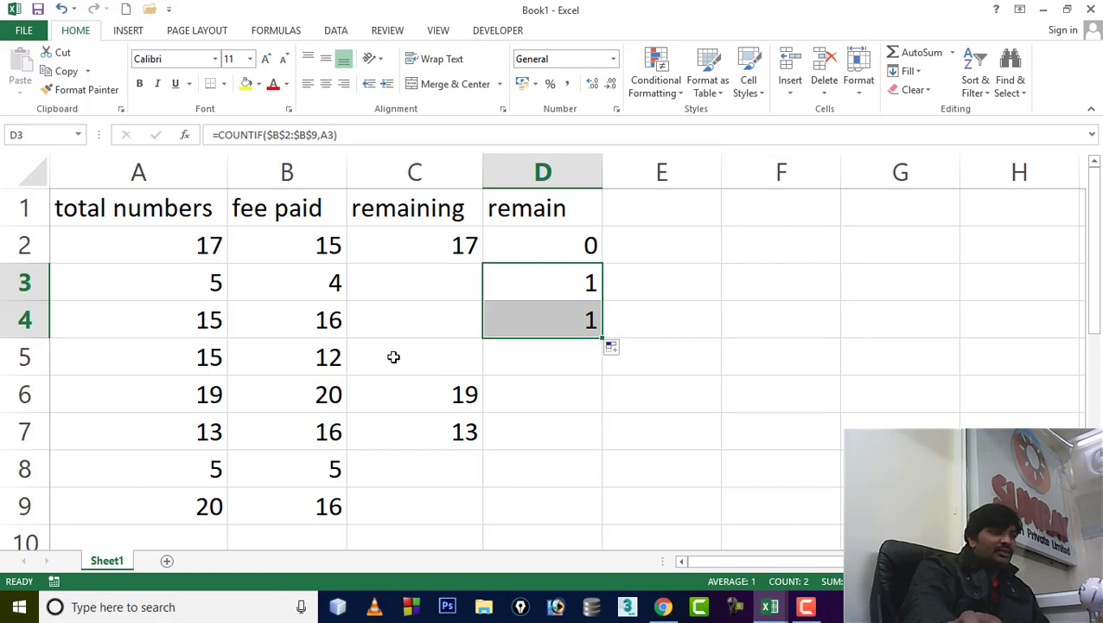
click(191, 314)
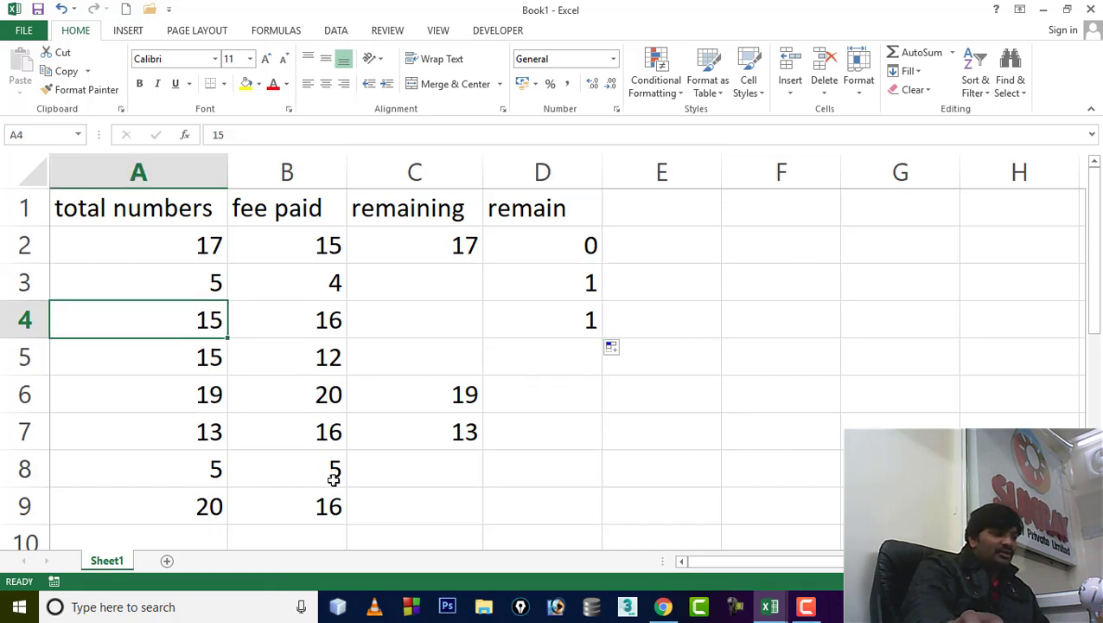
click(327, 250)
click(573, 312)
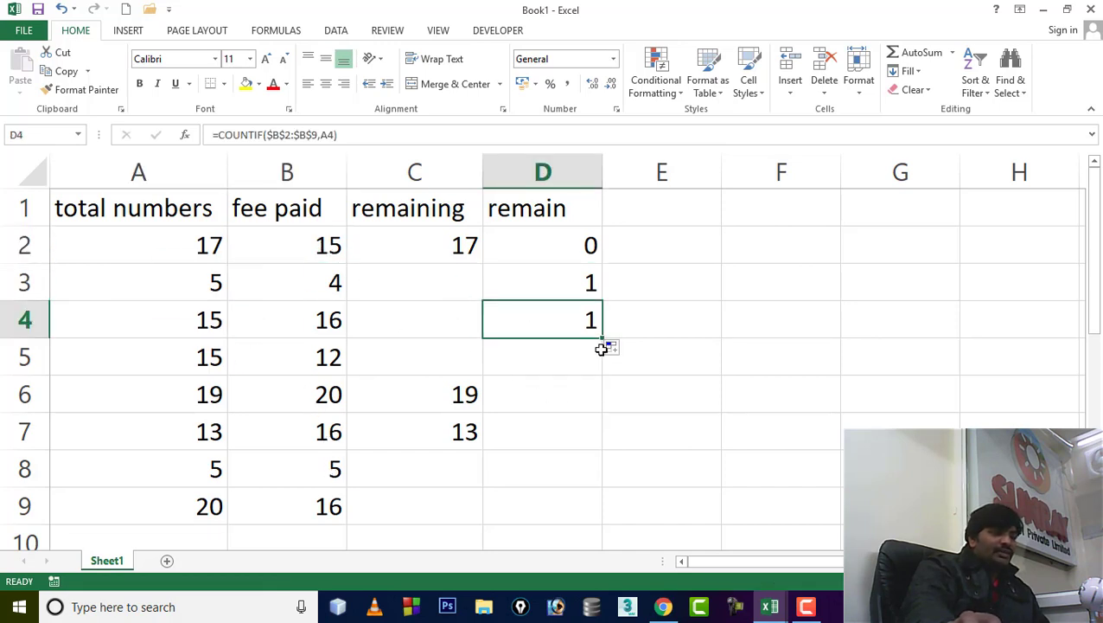
Fill the COUNTIF into D5 and D6, checking totals 15 and 19 against the fee paid values.
drag(602, 337, 599, 380)
click(575, 363)
click(210, 353)
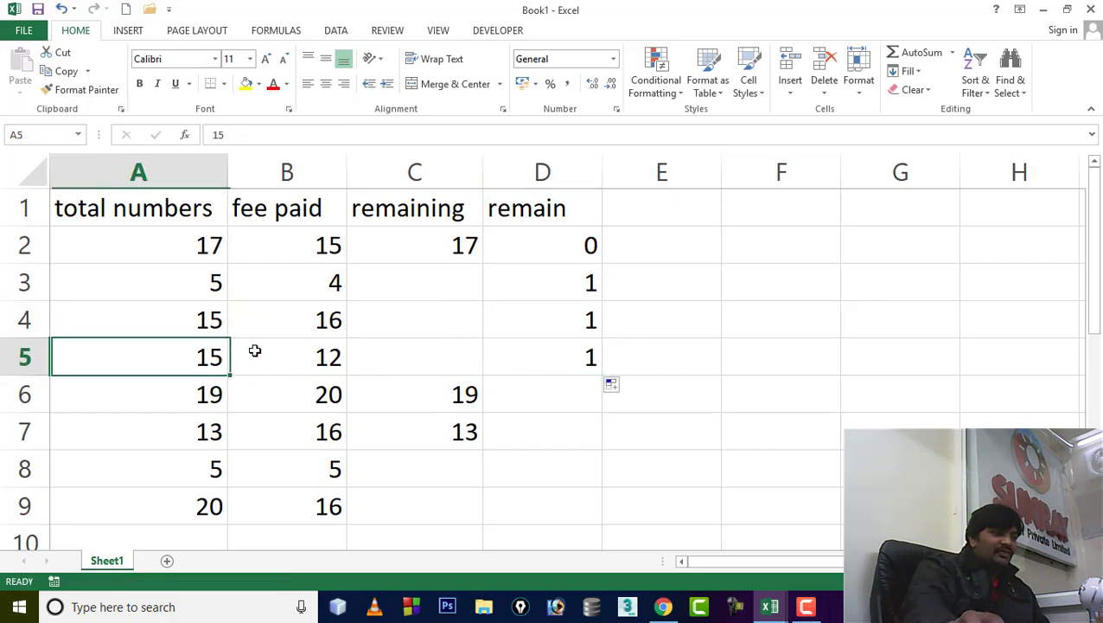
click(584, 373)
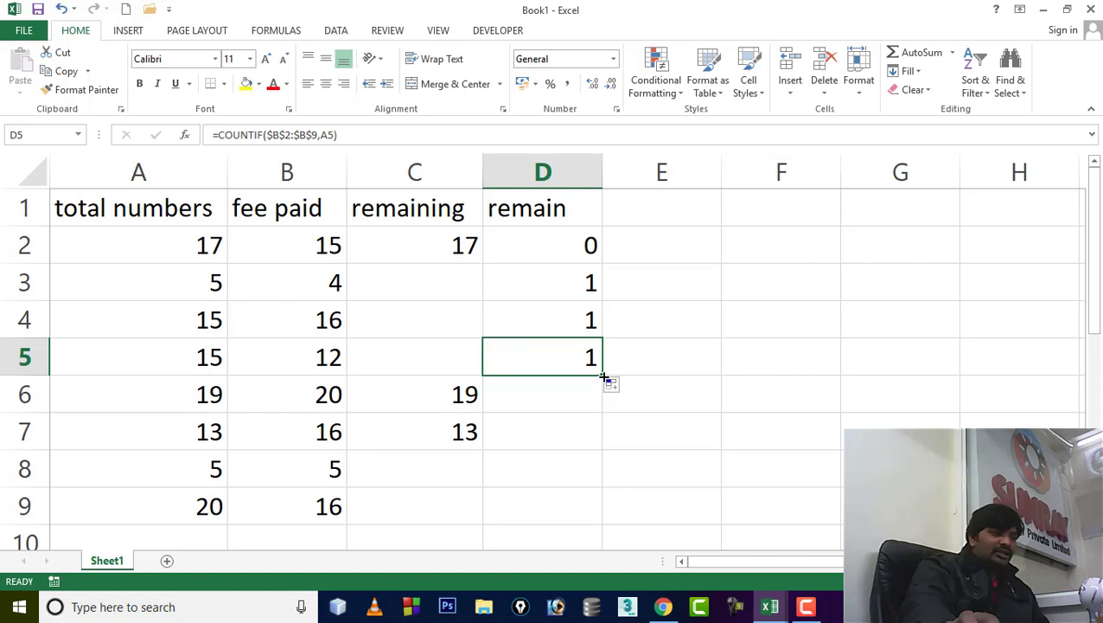
drag(603, 378, 594, 411)
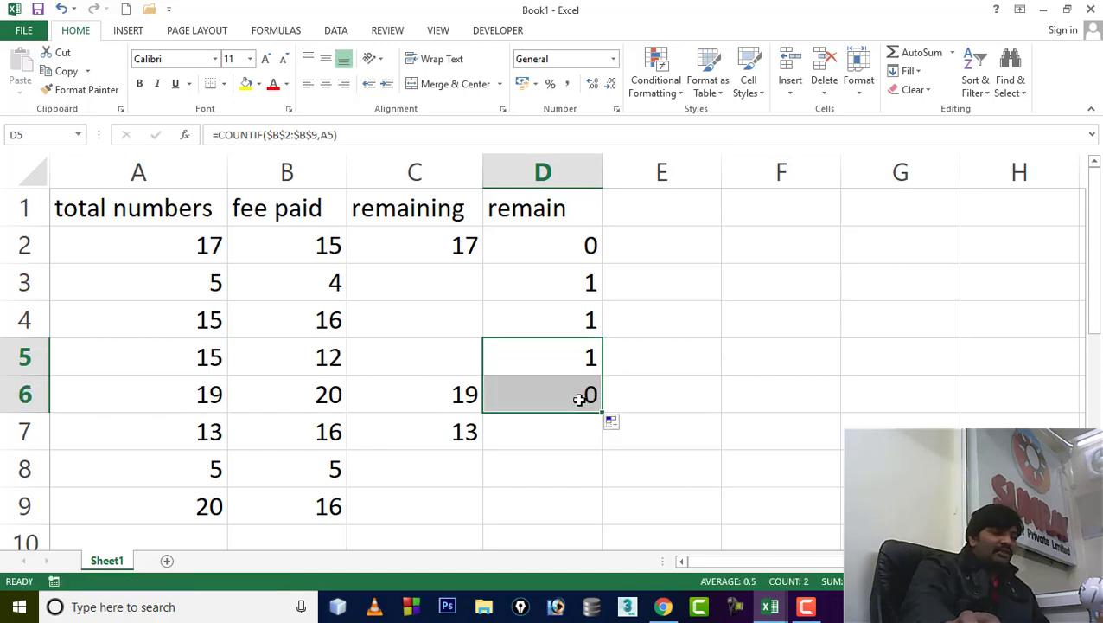
click(581, 397)
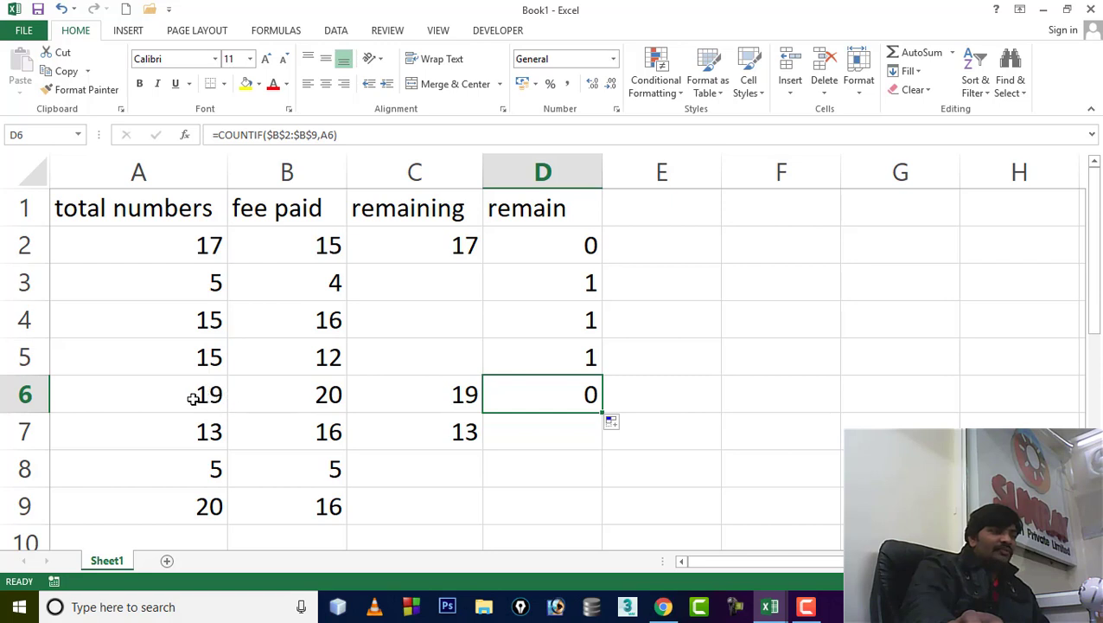
click(318, 396)
drag(320, 242, 316, 496)
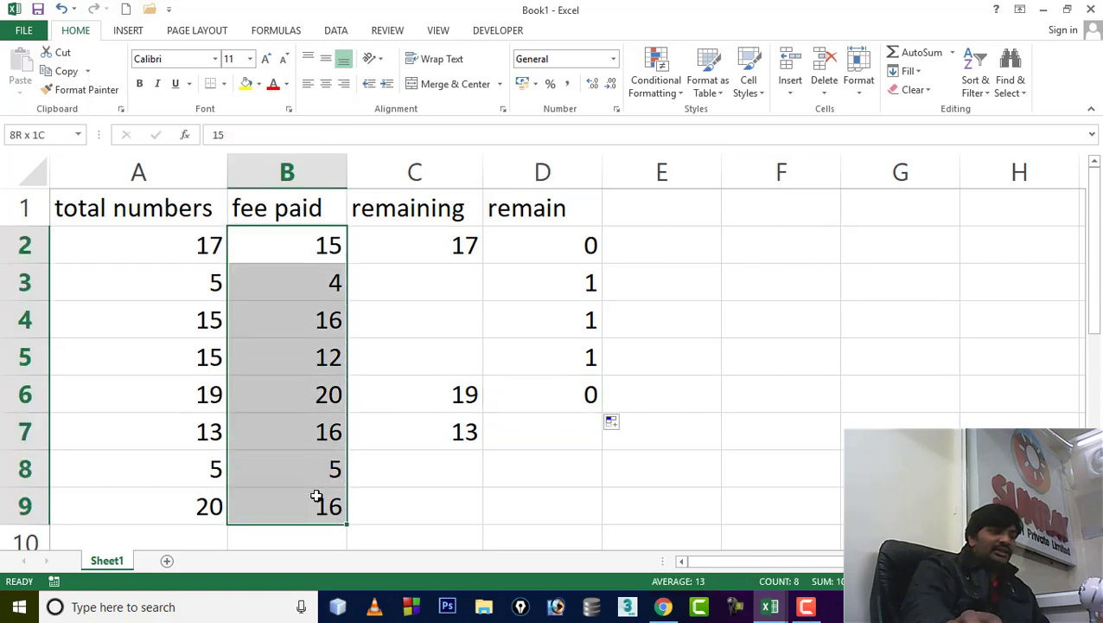
click(588, 396)
click(202, 396)
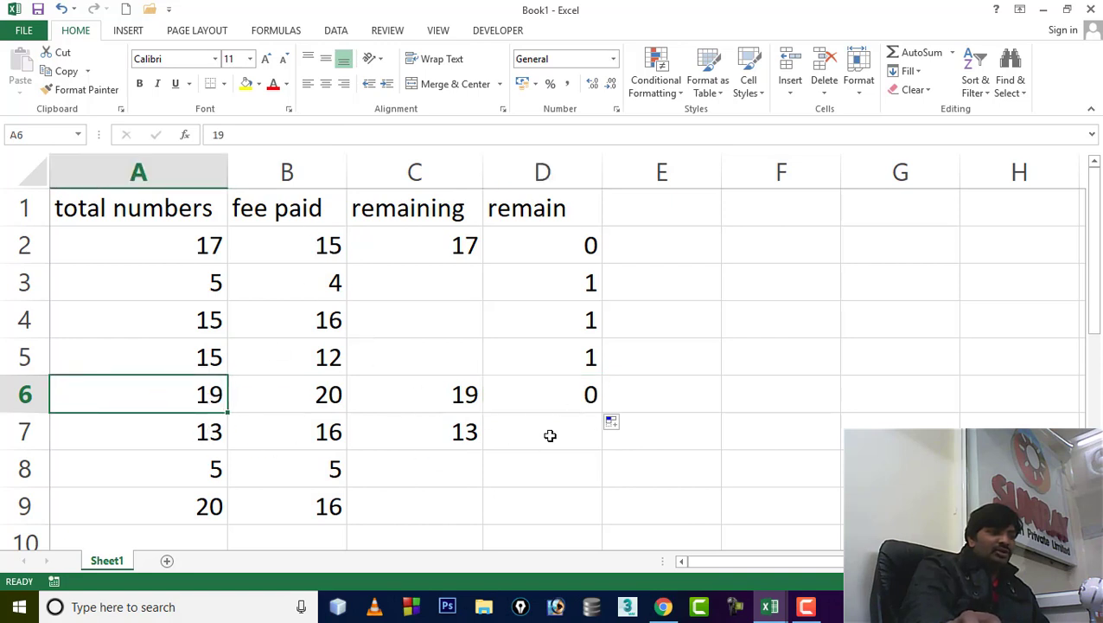
click(576, 399)
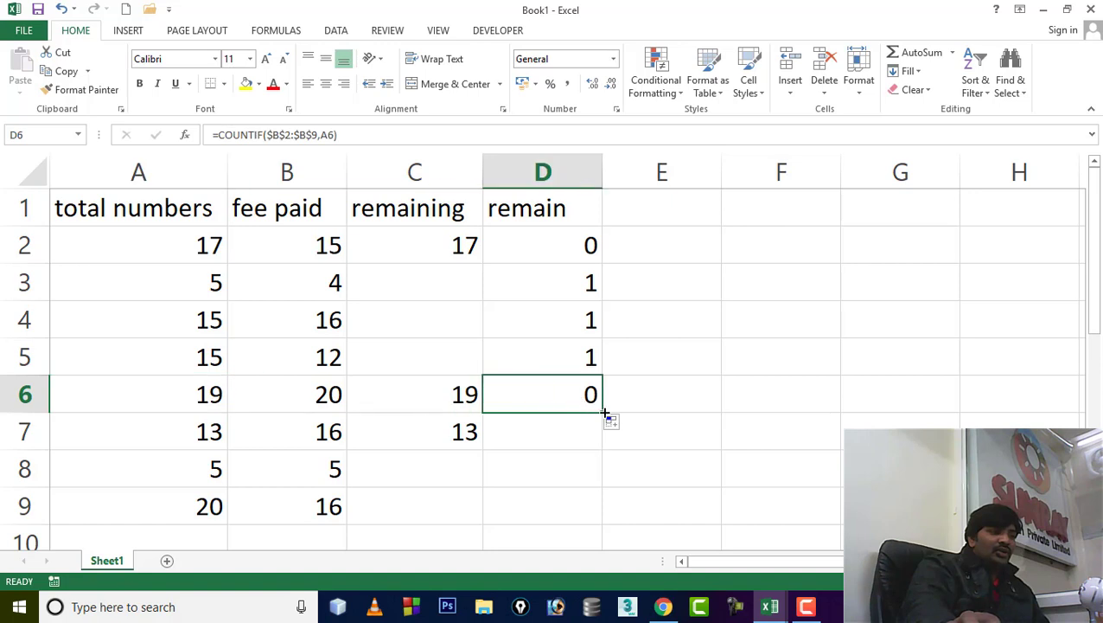
Fill the COUNTIF down through D7, D8 and D9, checking totals 13 and 20.
drag(603, 415, 569, 444)
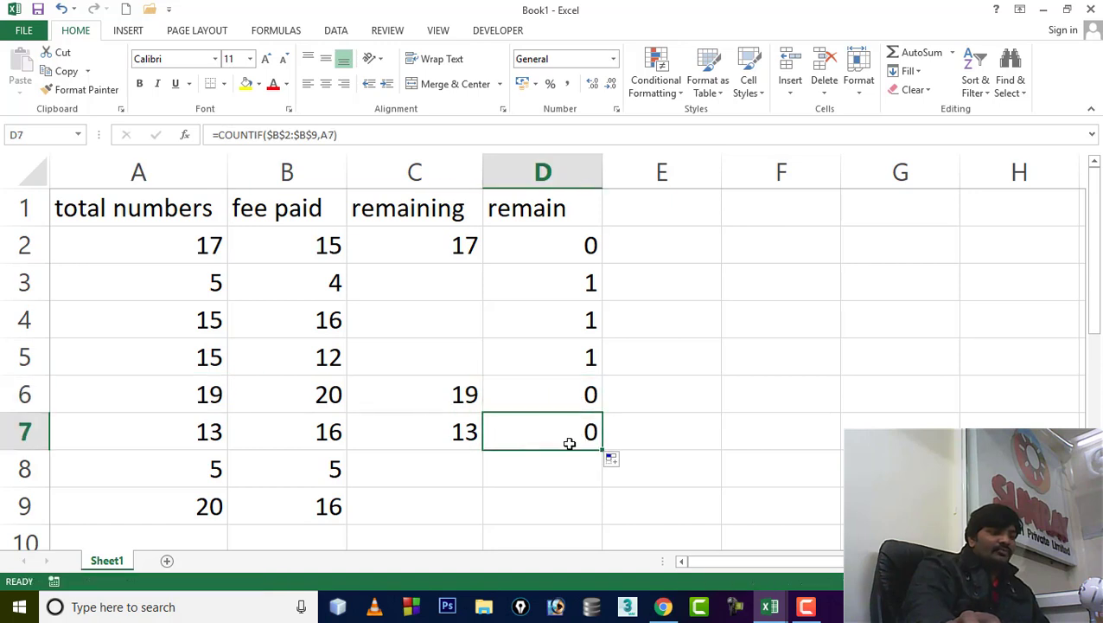
click(216, 441)
click(502, 435)
drag(600, 456, 561, 510)
click(556, 510)
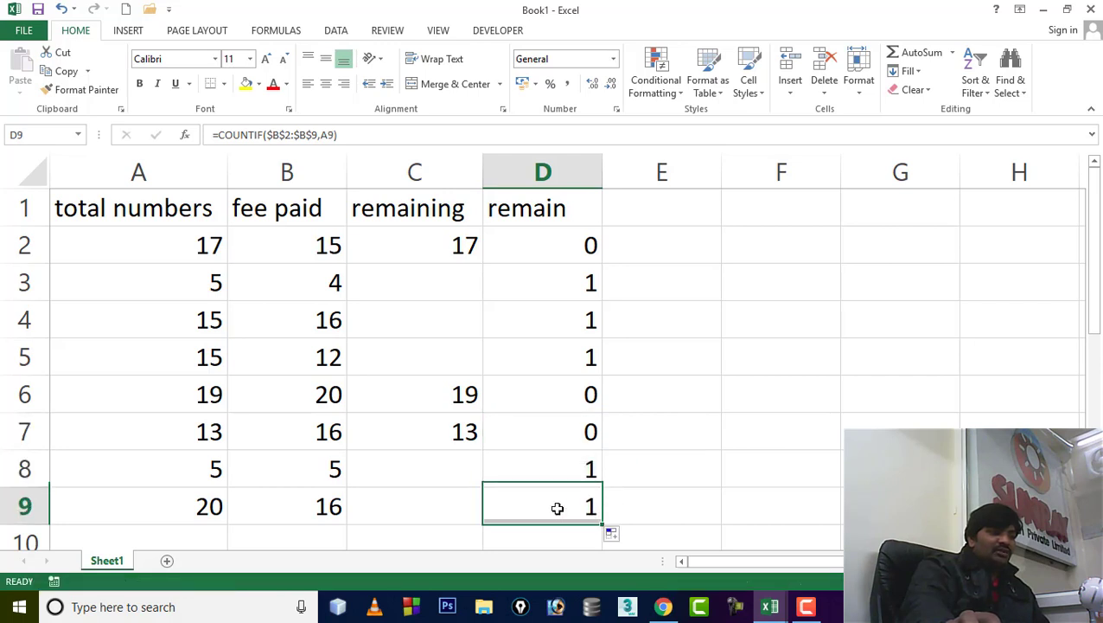
click(211, 507)
click(323, 407)
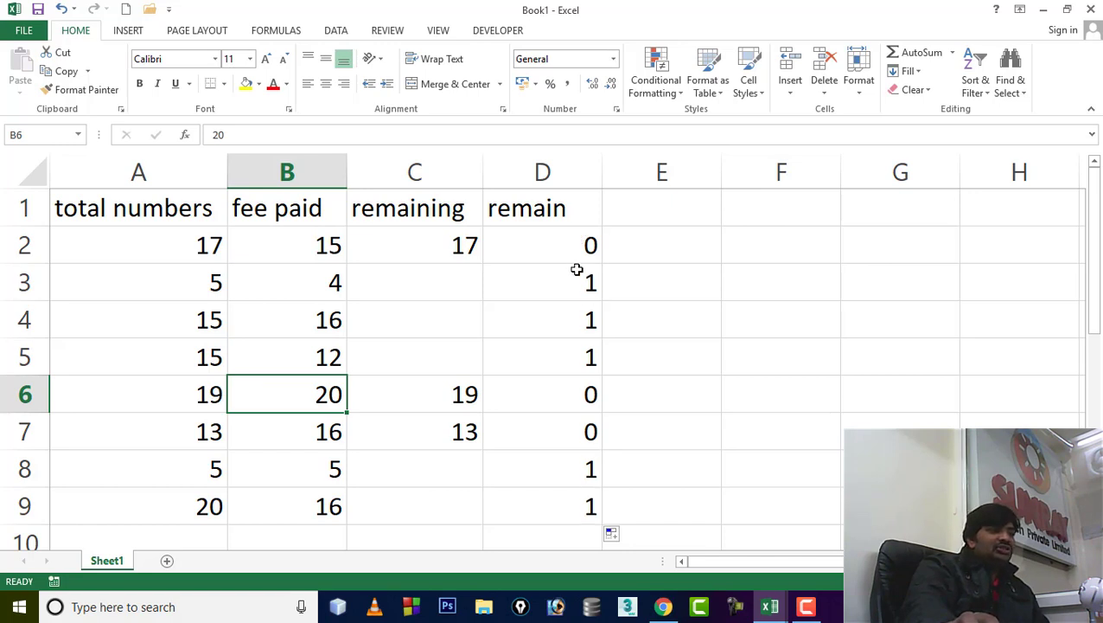
Compare total 17 in A2 with D2's count of 0, then switch to the Formulas tab.
click(205, 249)
click(556, 251)
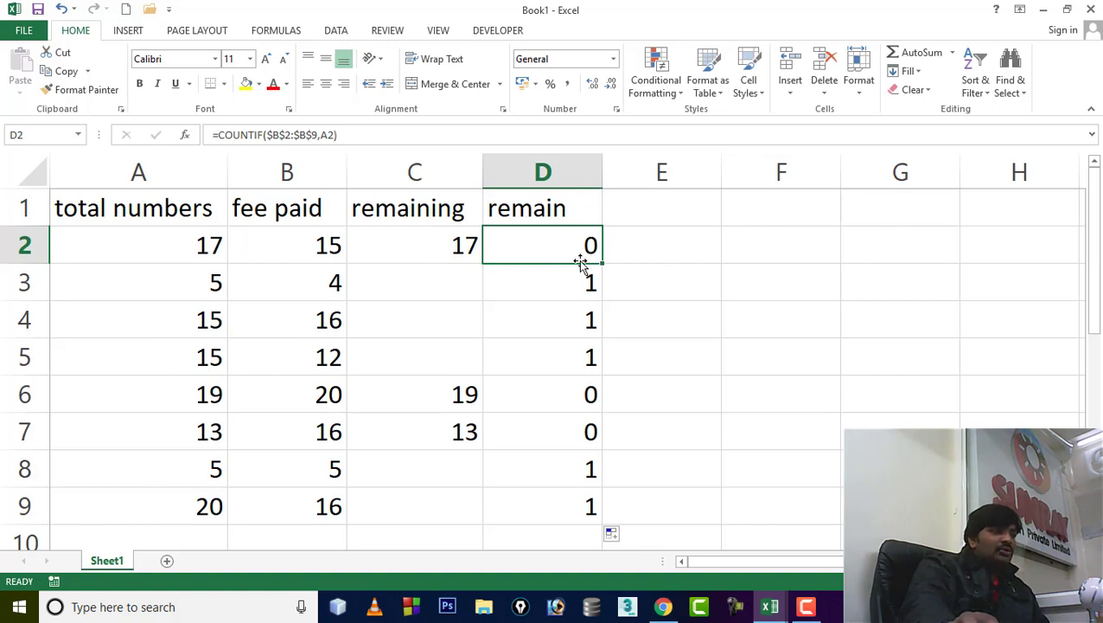
click(207, 246)
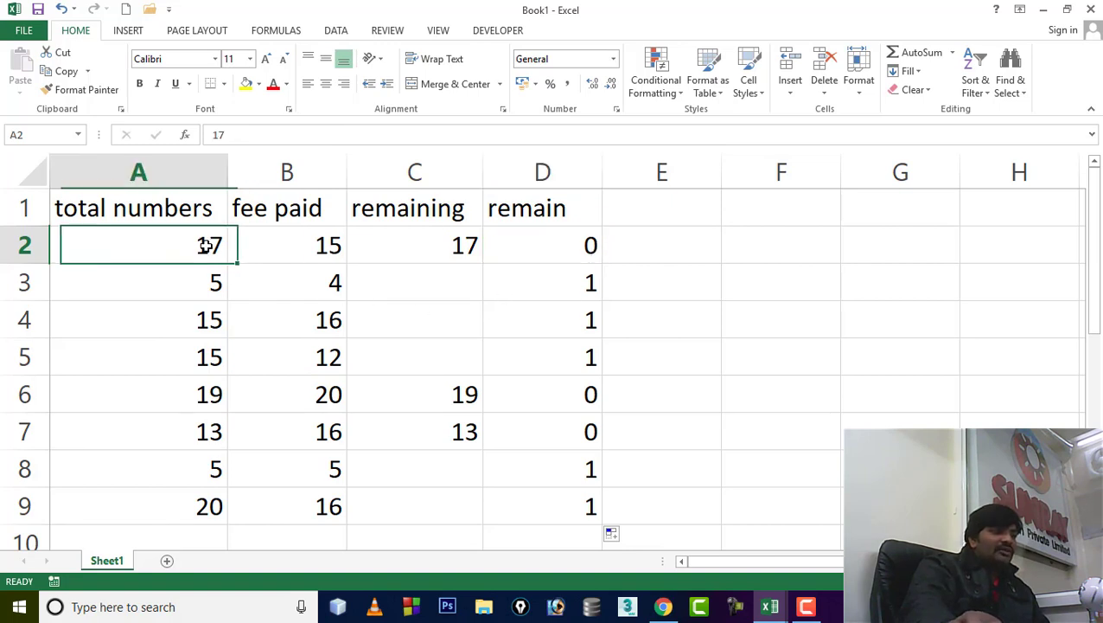
click(542, 252)
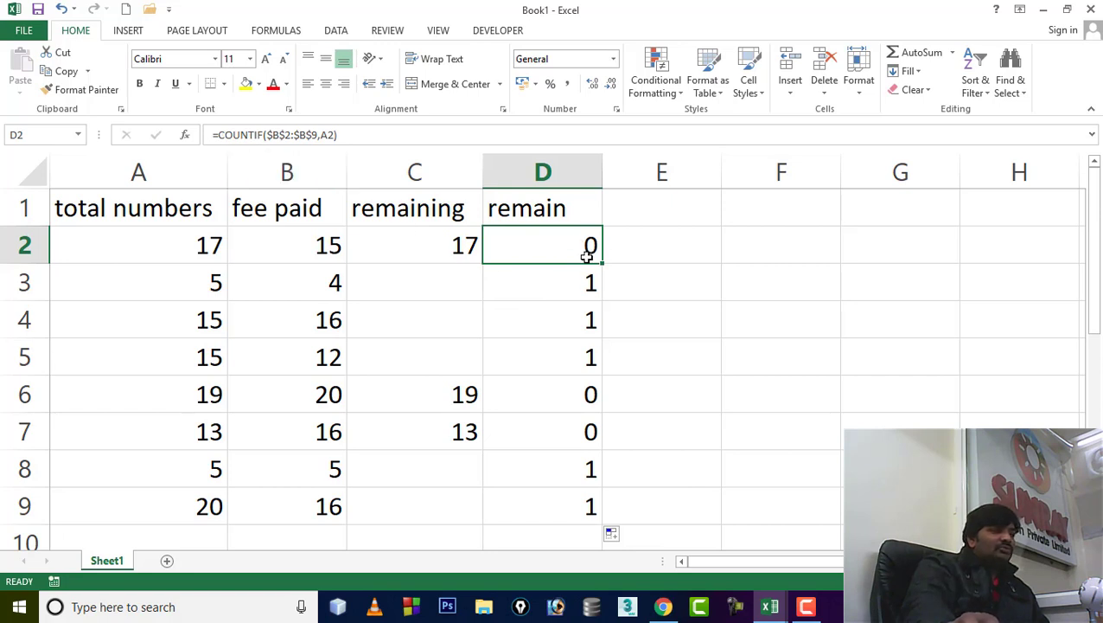
click(277, 33)
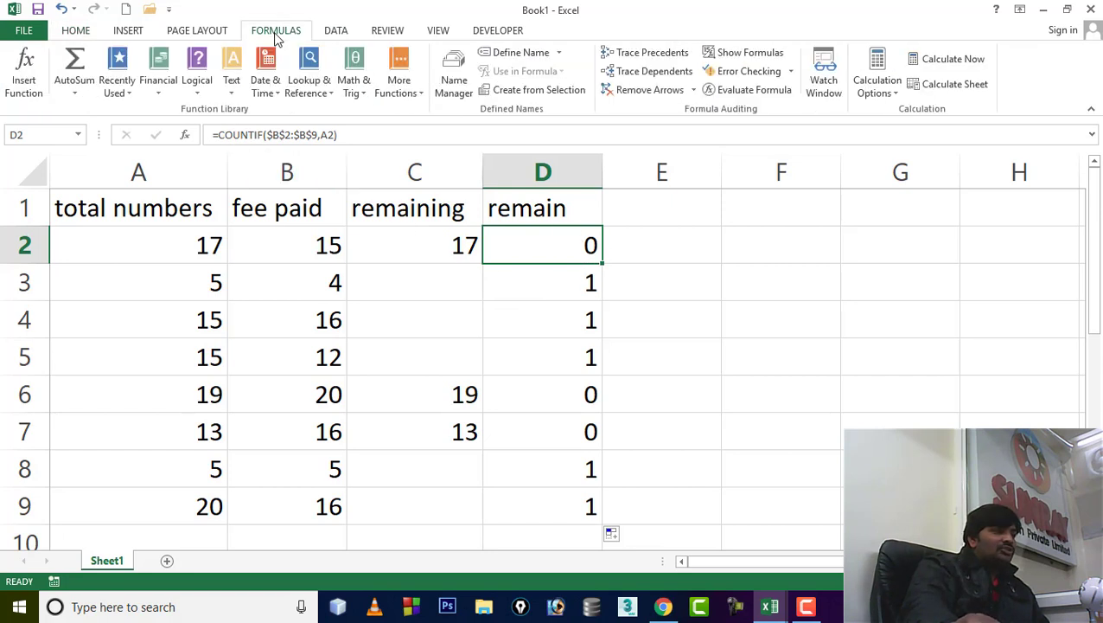
click(746, 53)
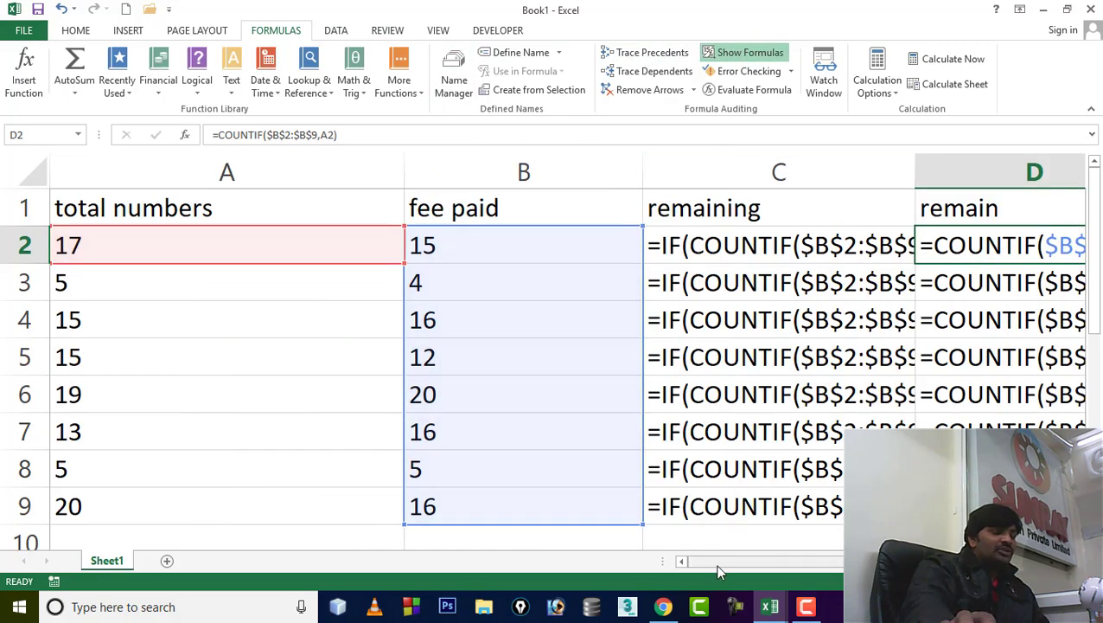
drag(731, 562, 813, 555)
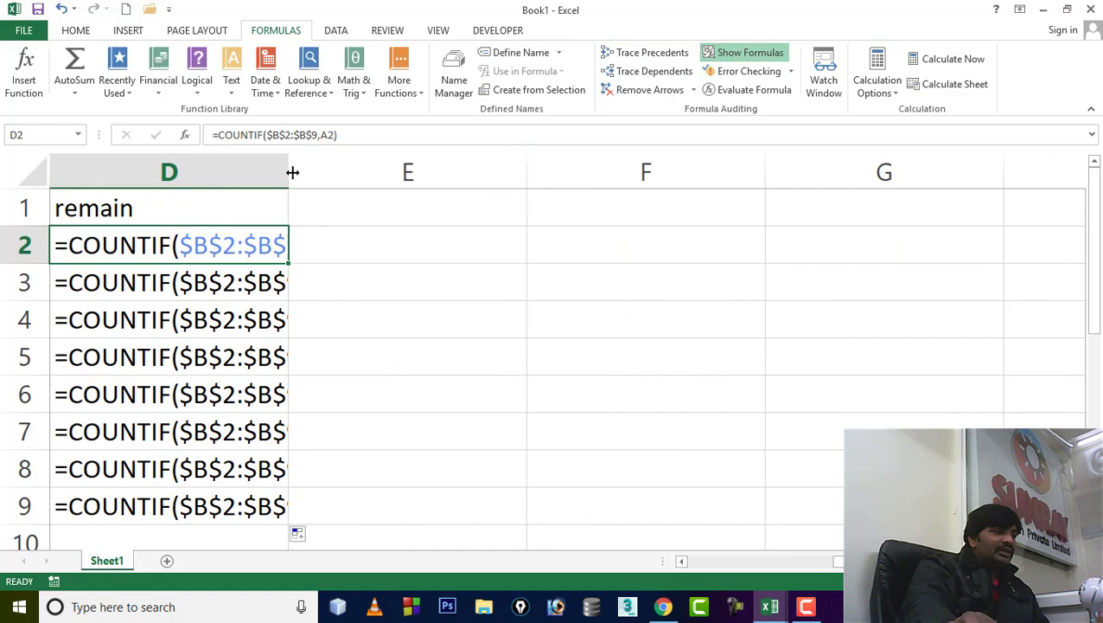
drag(289, 172, 938, 189)
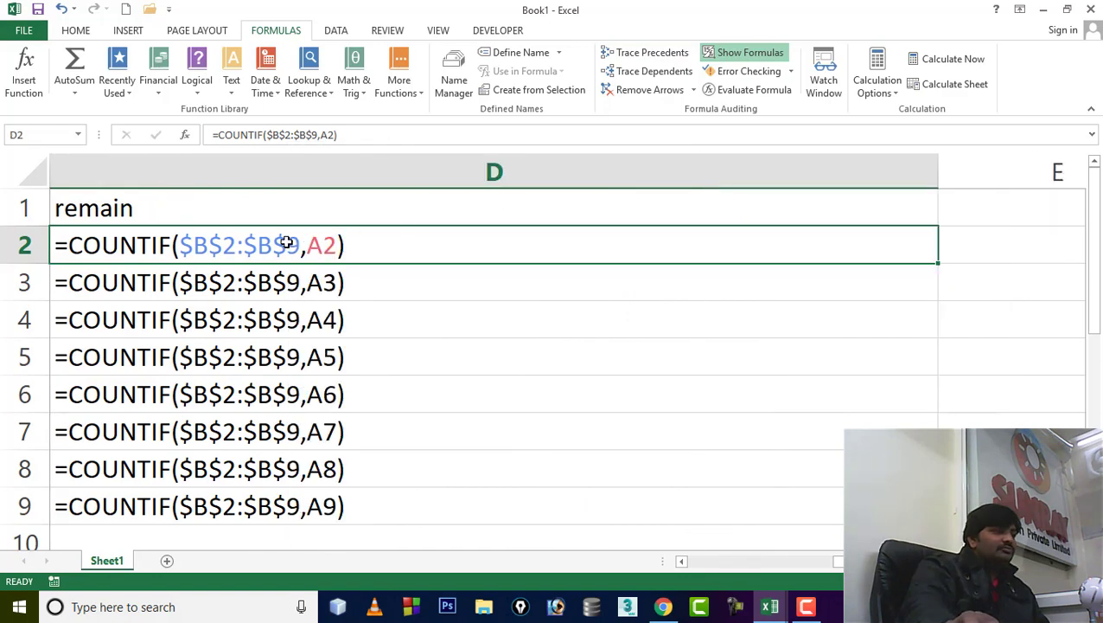
drag(837, 560, 812, 569)
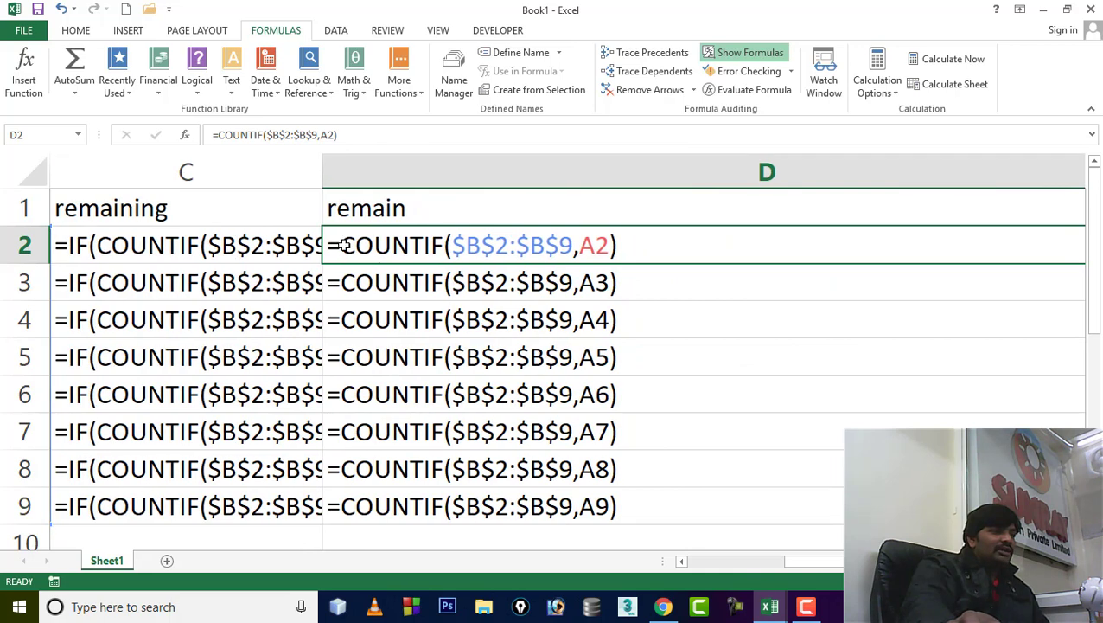
Rewrite D2 as =IF(COUNTIF($B$2:$B$9,A2)>0,"",A2) and commit it.
key(F2)
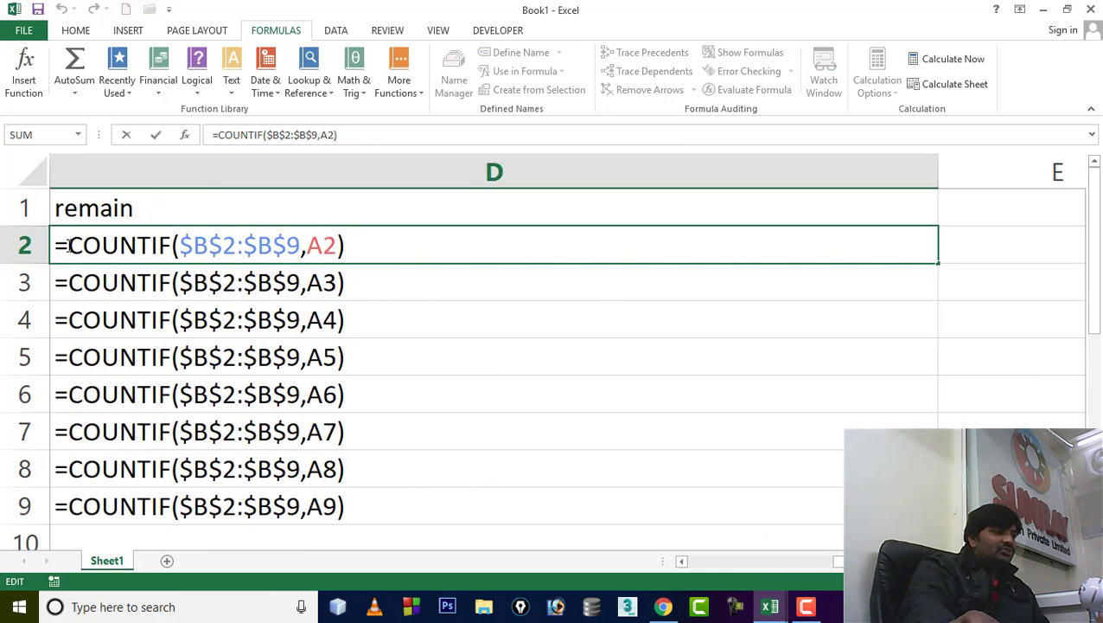
text(if)
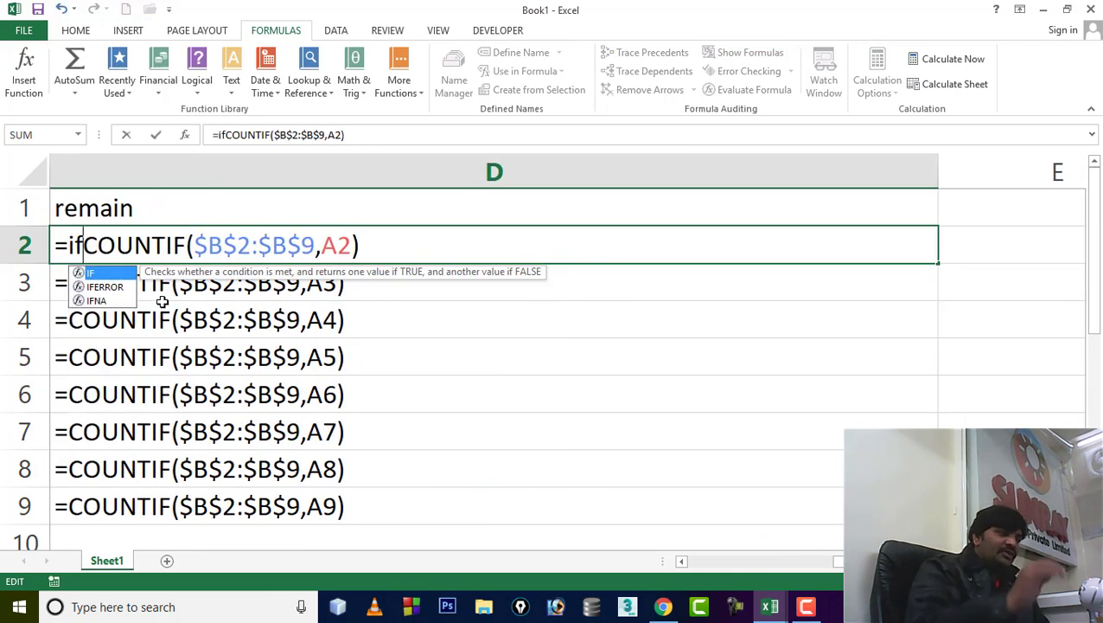
text(()
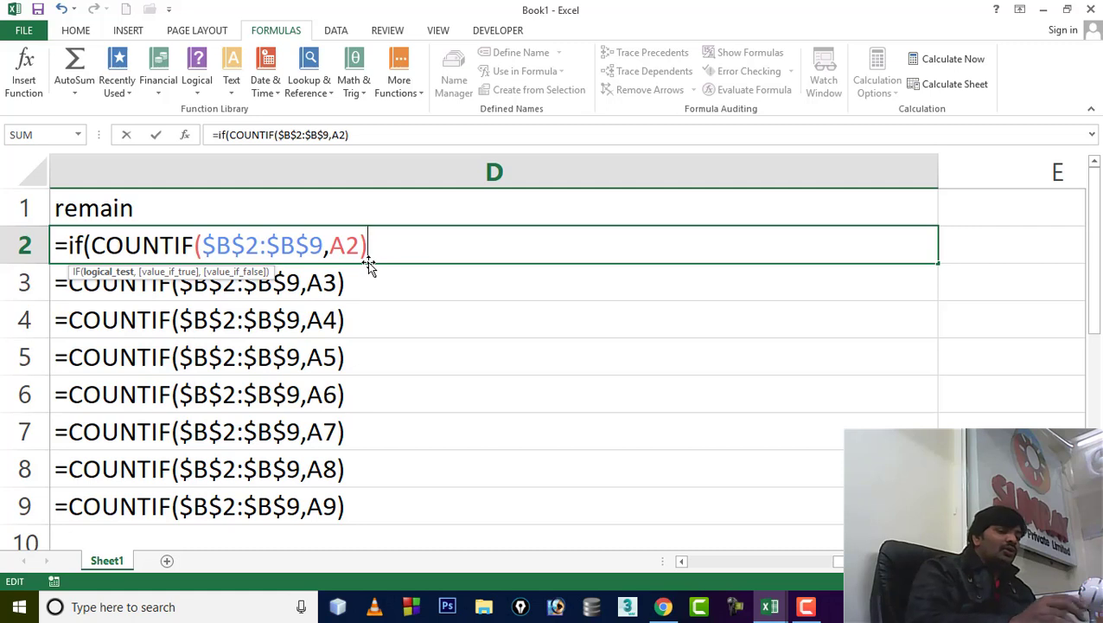
text(>0)
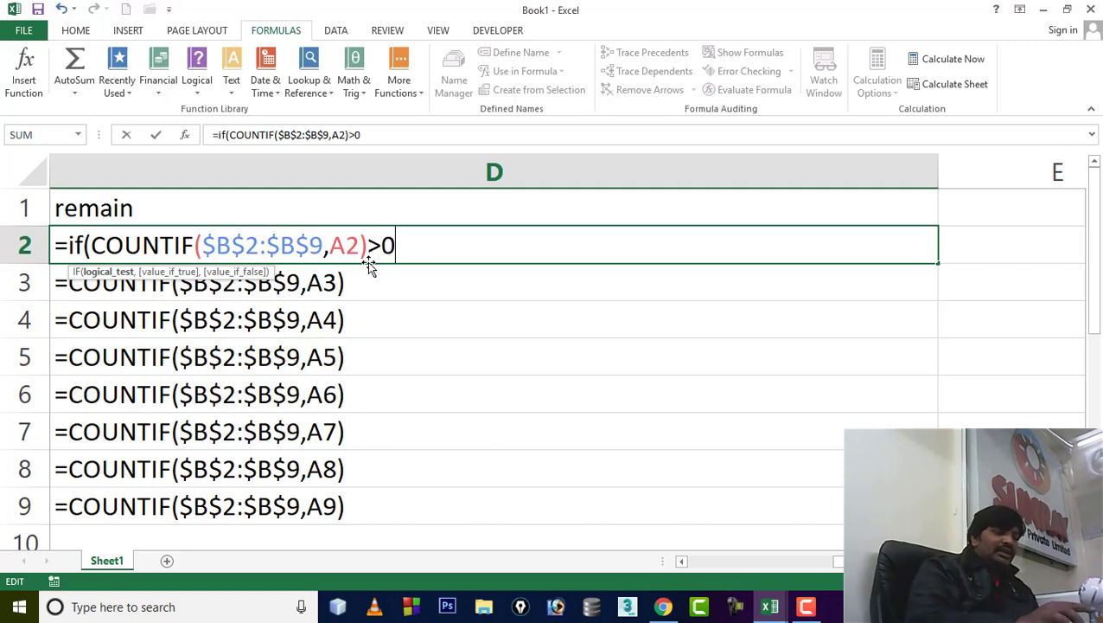
text(,)
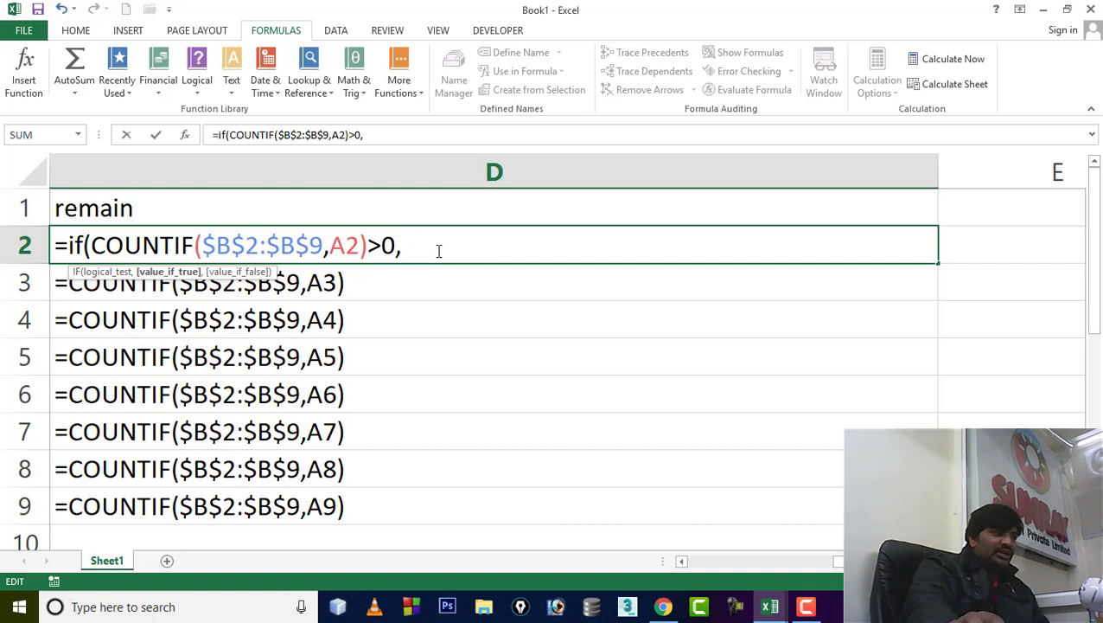
text("")
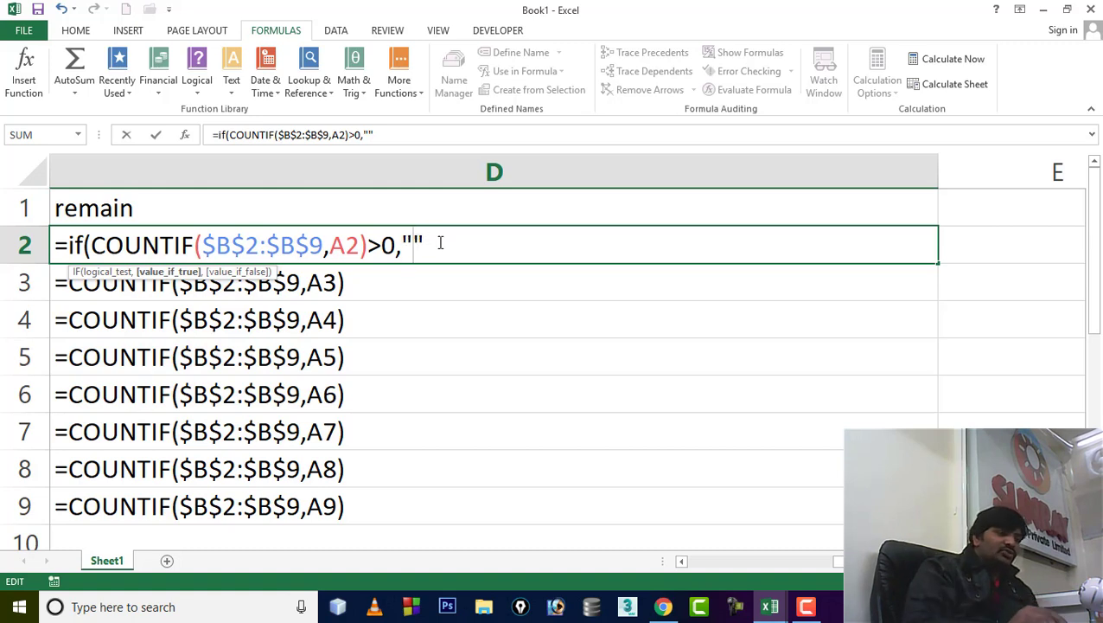
key(BackSpace)
key(BackSpace)
text("")
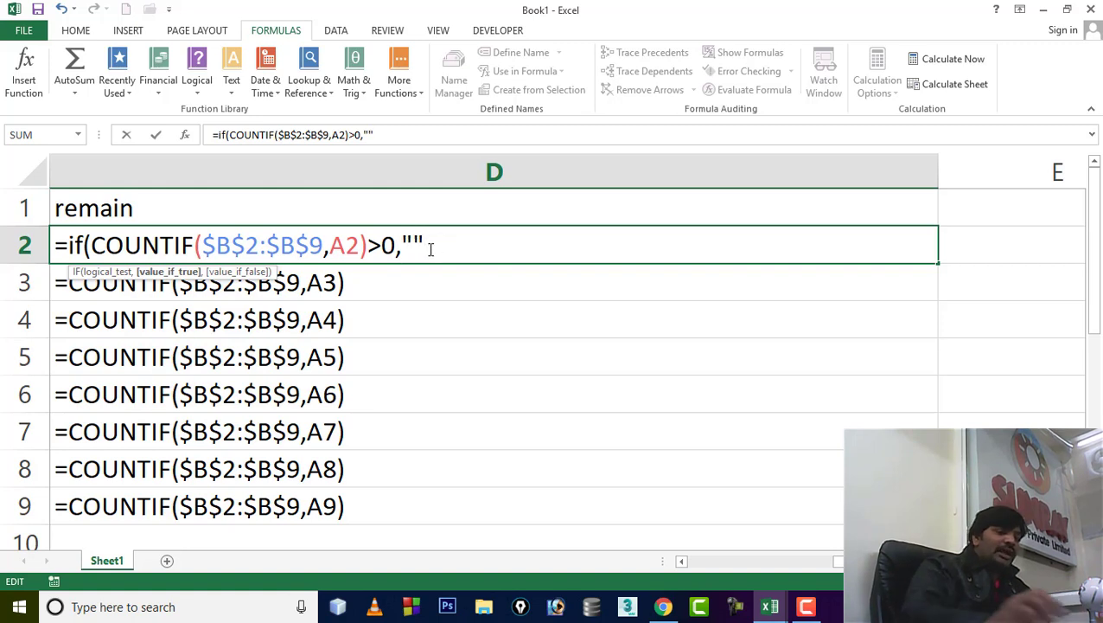
text(,)
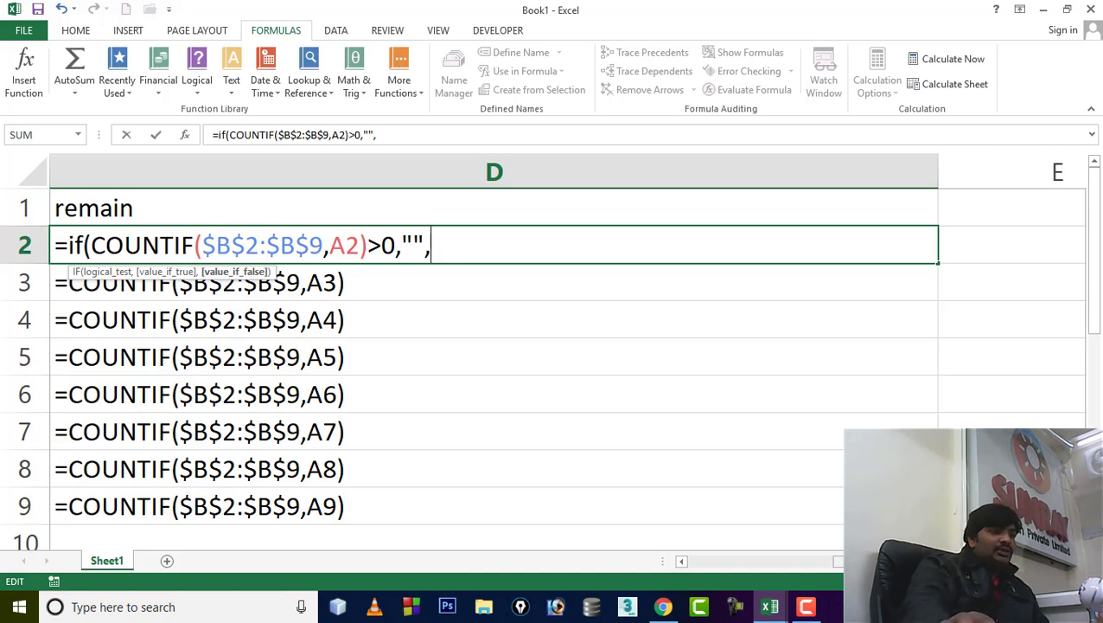
scroll(826, 470, left, 4)
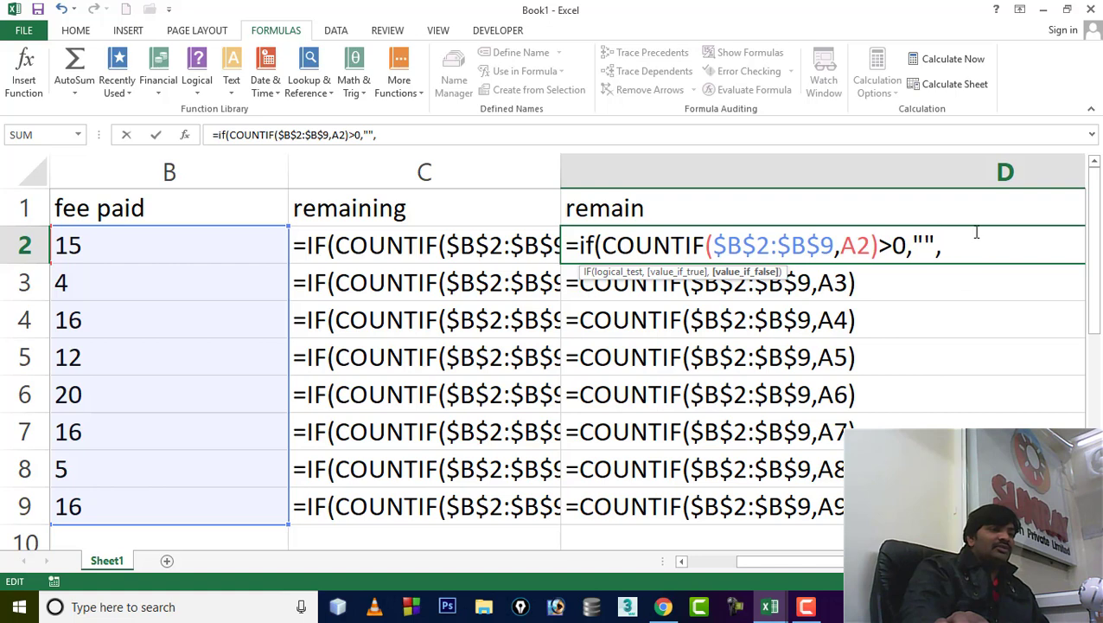
mouse_move(772, 564)
mouse_down()
mouse_move(740, 561)
mouse_move(782, 561)
mouse_up()
click(169, 242)
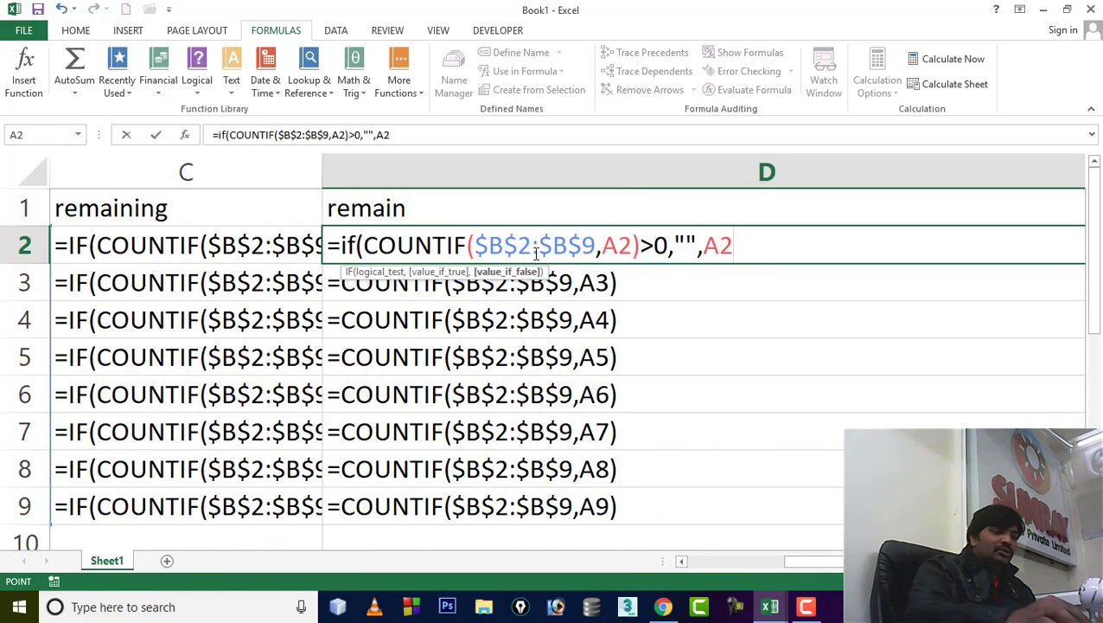
text())
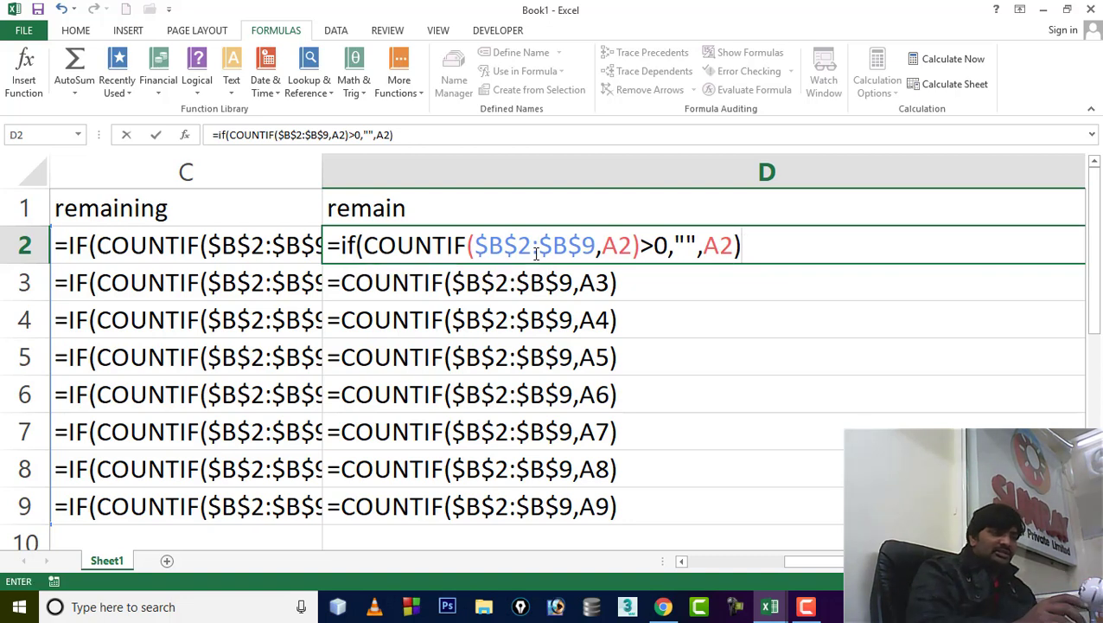
key(Return)
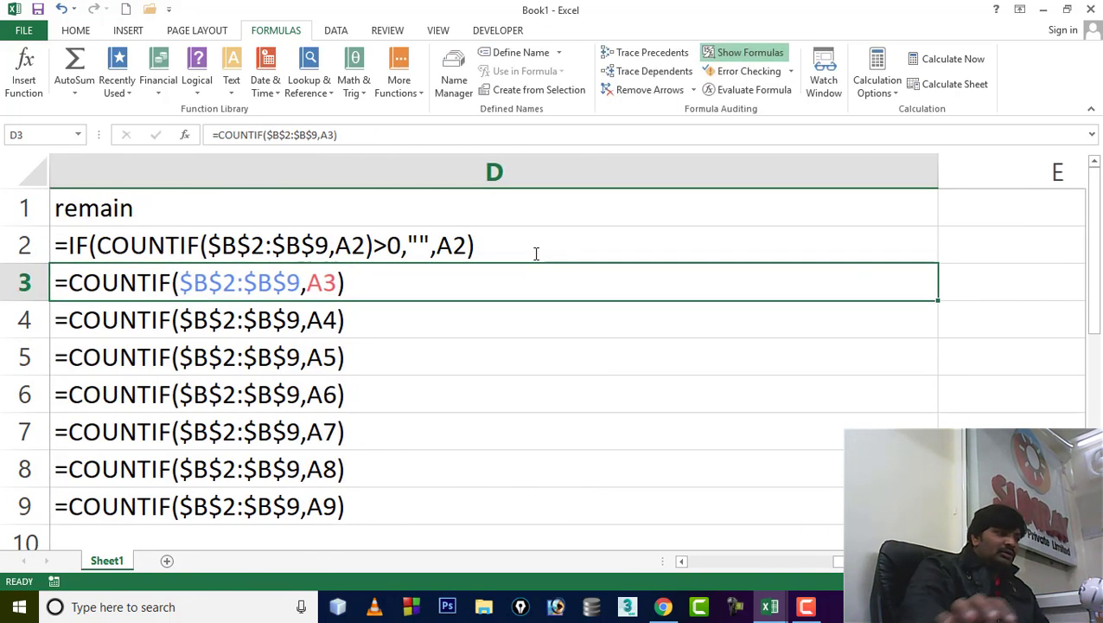
Fill D2's IF formula down to D9 and check the copy in row 9.
click(532, 251)
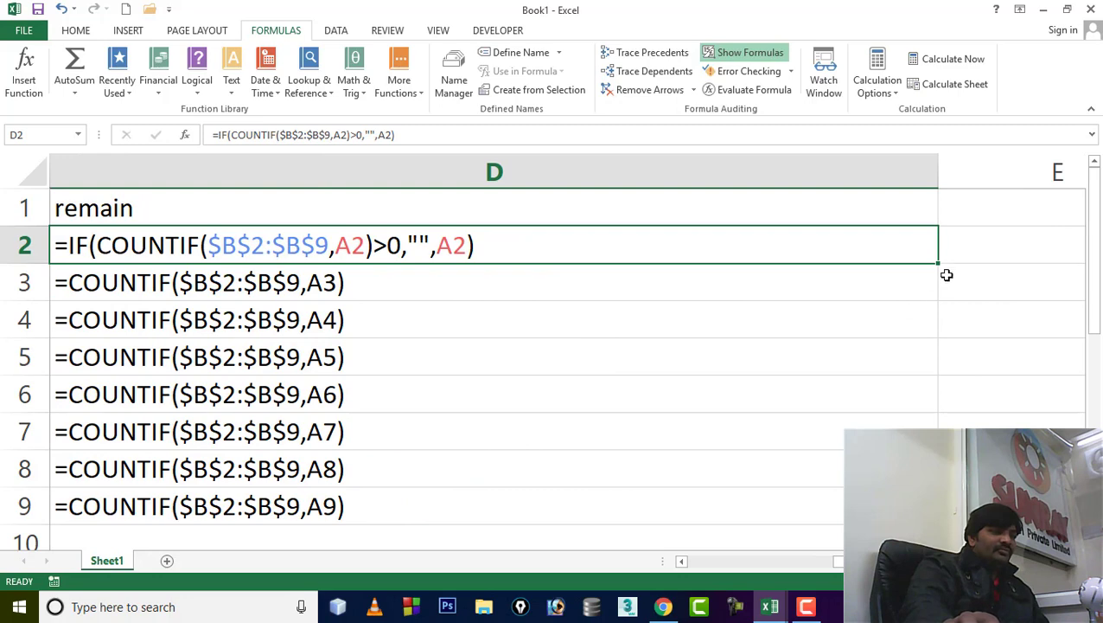
double_click(938, 263)
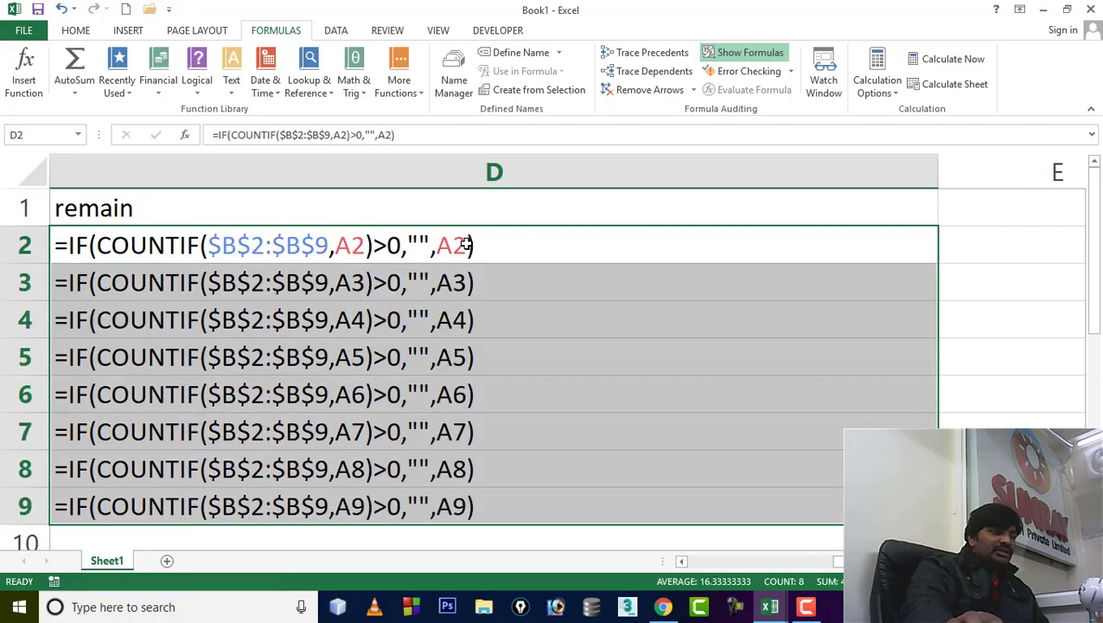
click(452, 504)
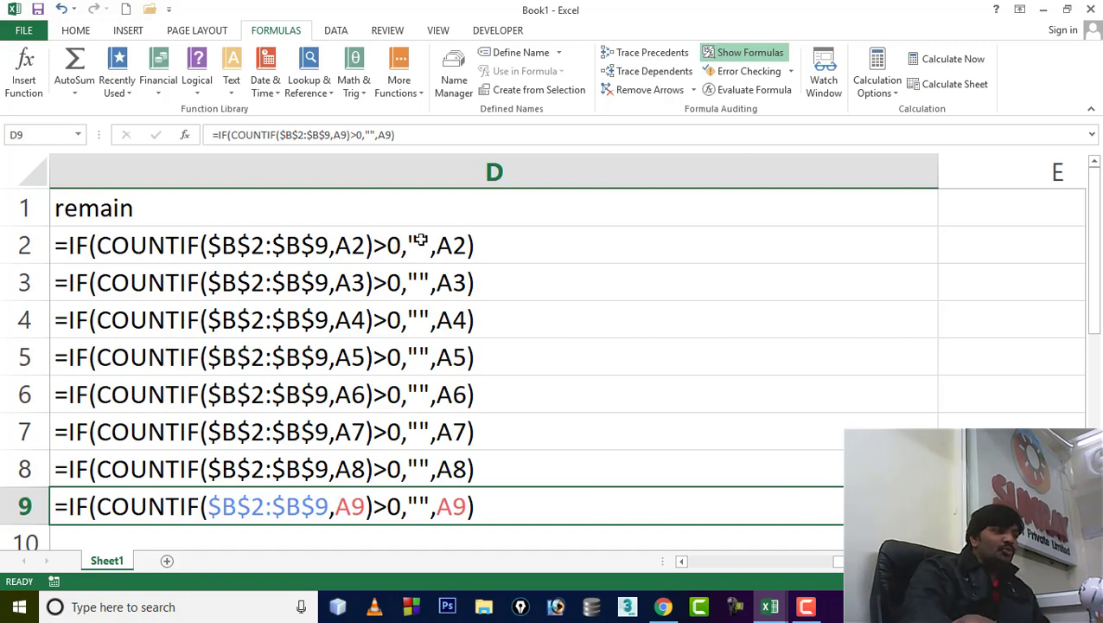
click(418, 240)
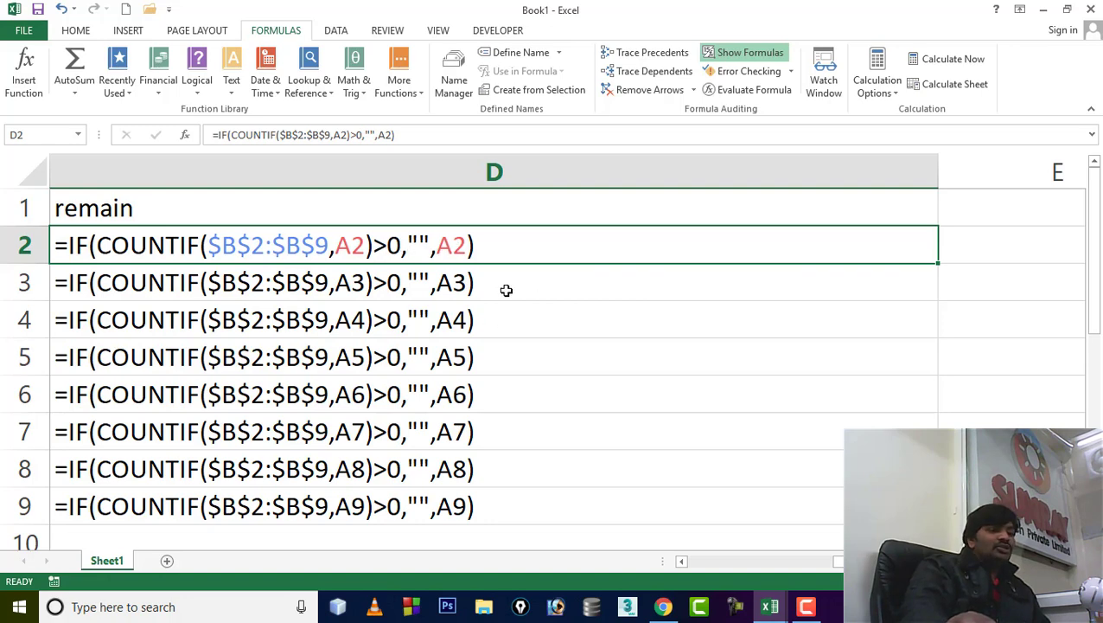
Turn off Show Formulas so the remain column displays 17, 19 and 13.
drag(874, 561, 709, 562)
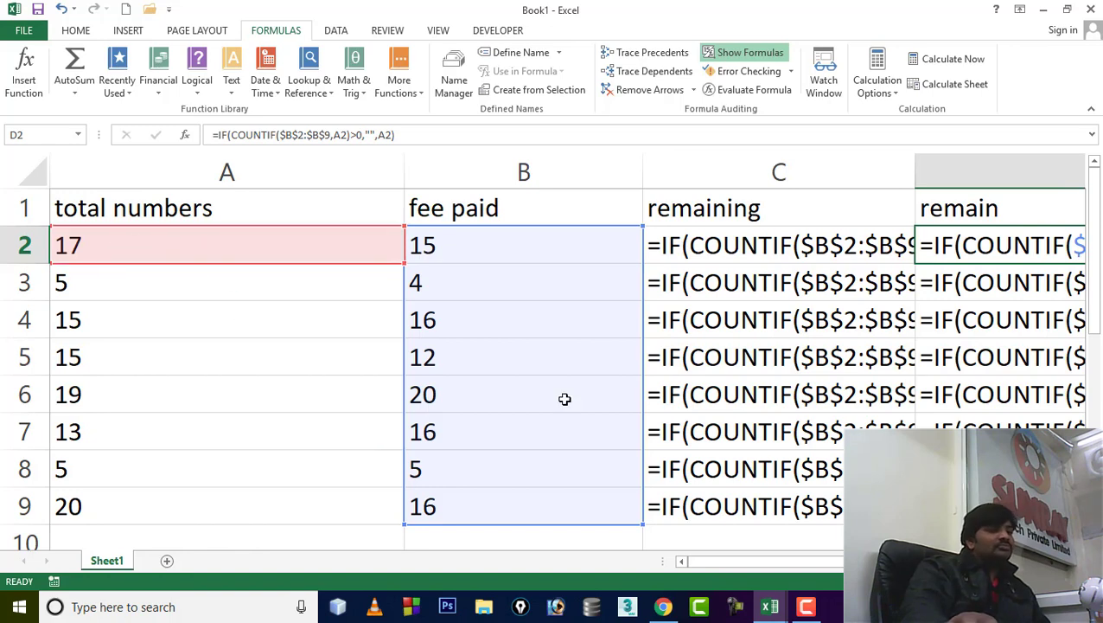
drag(701, 563, 819, 561)
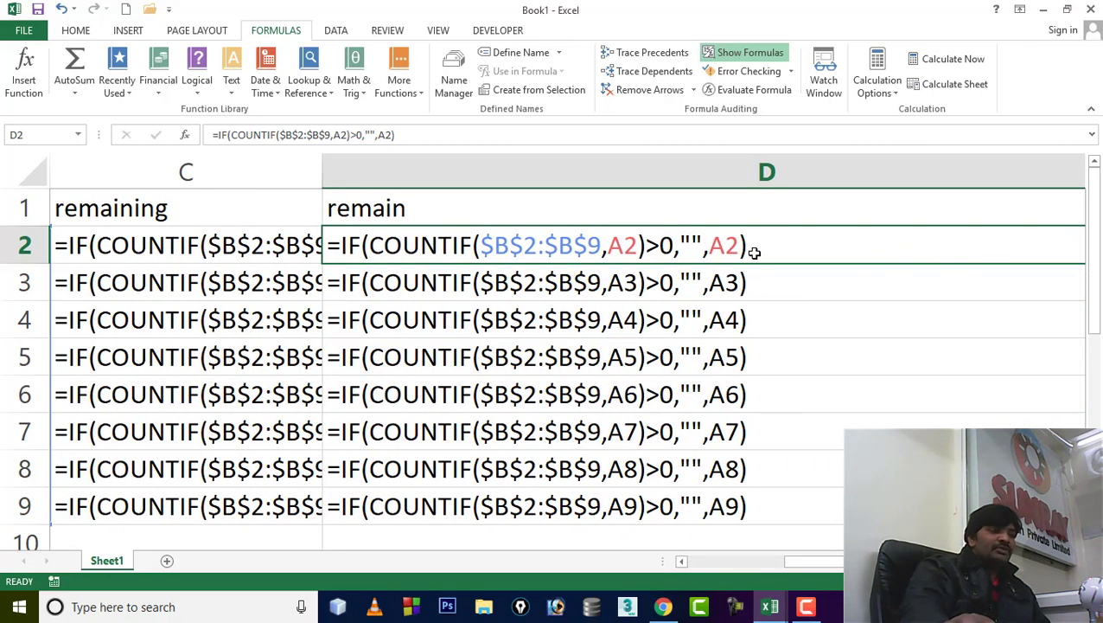
click(750, 54)
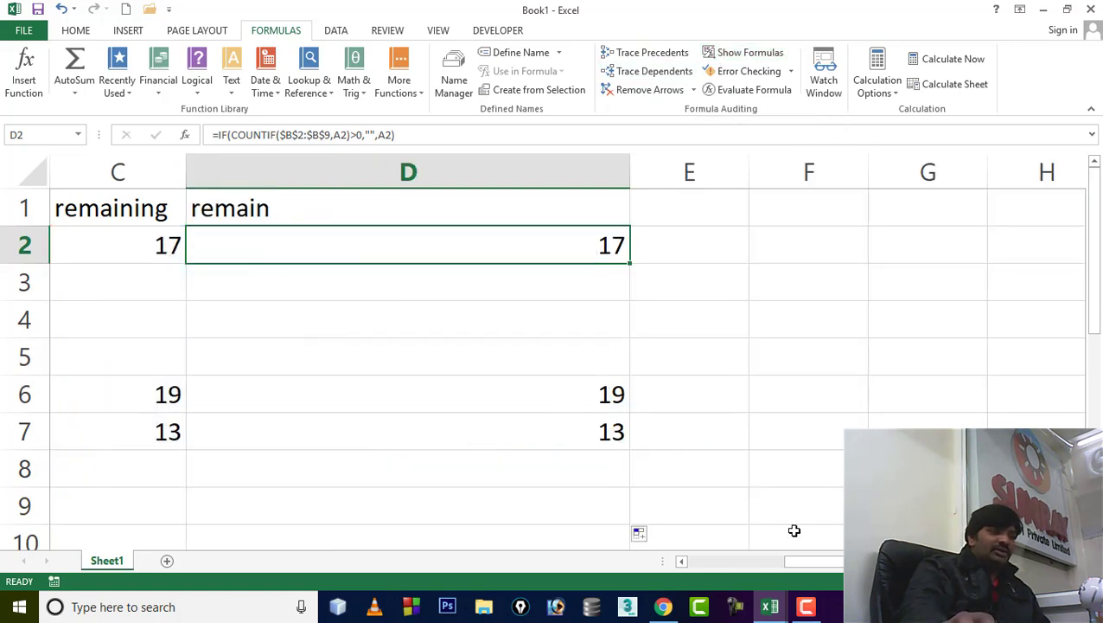
Inspect the formulas in D6 and D7, then select A2:A9 and D2:D7 to compare results.
drag(829, 568, 711, 571)
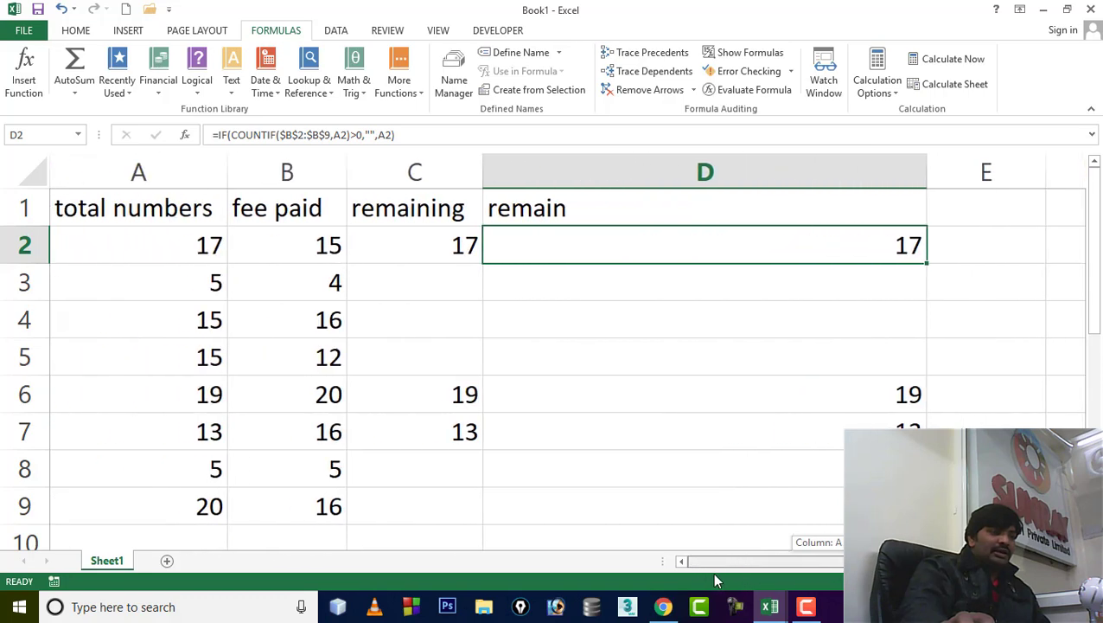
click(833, 403)
drag(814, 565, 773, 563)
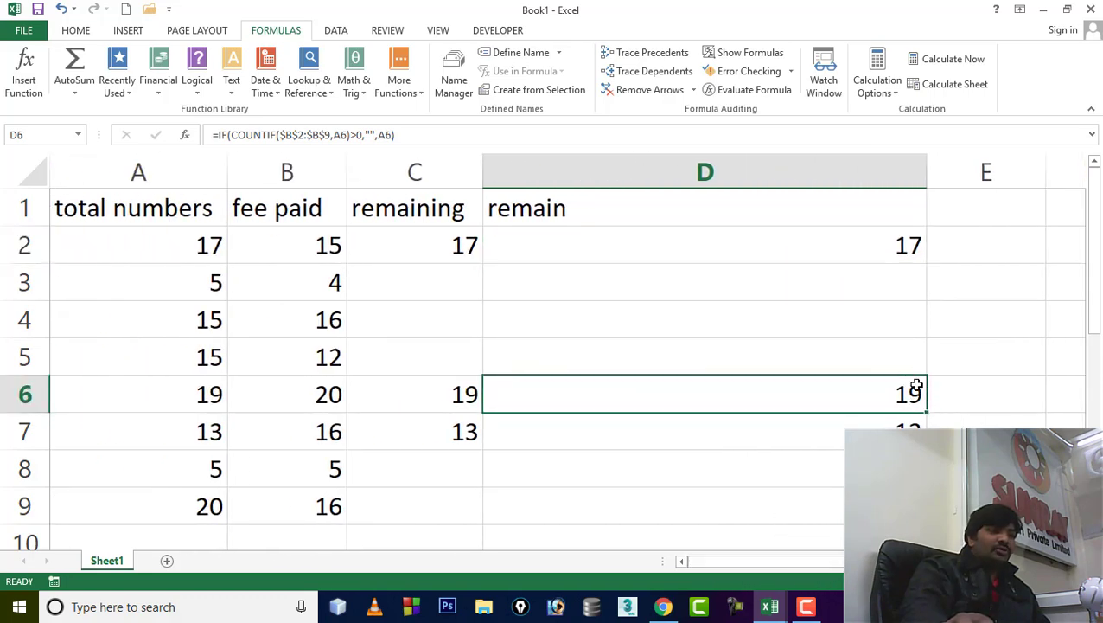
click(866, 427)
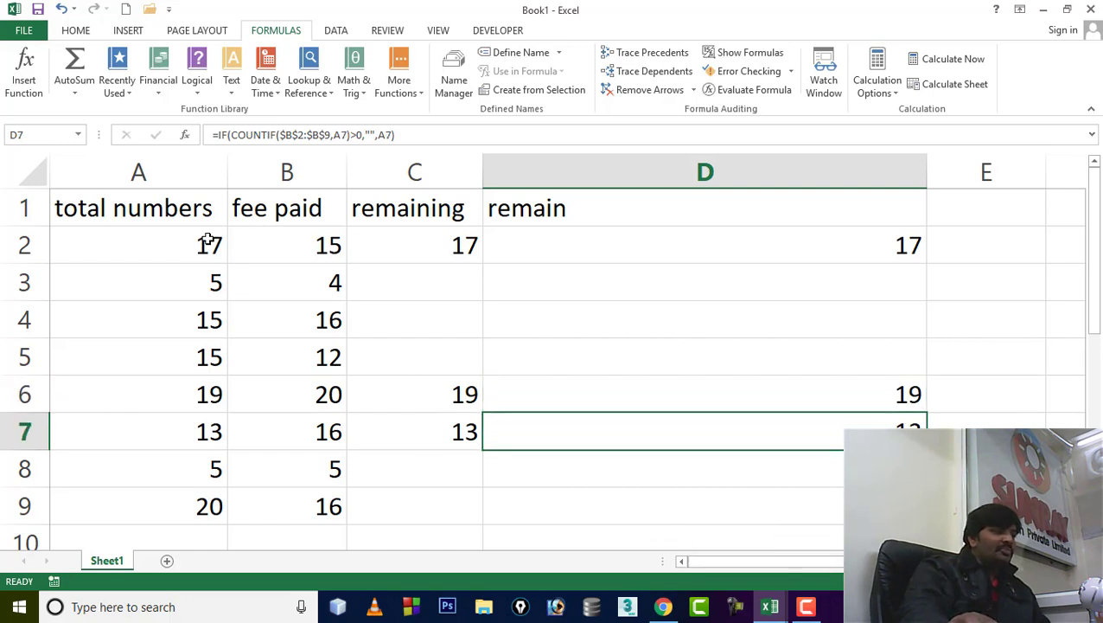
drag(209, 242, 197, 500)
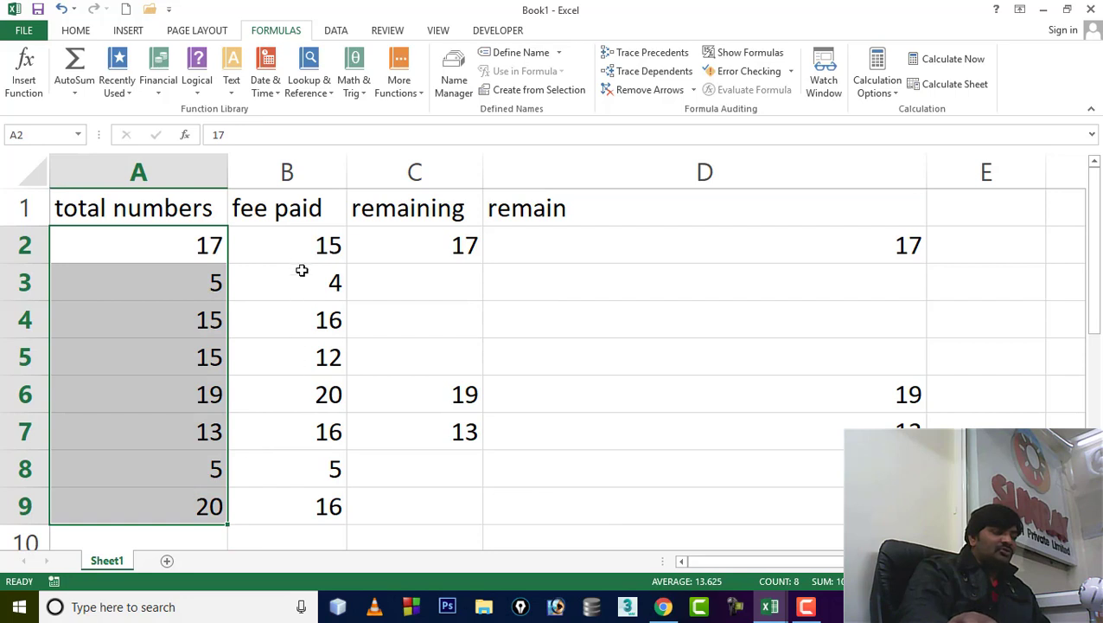
drag(828, 245, 860, 419)
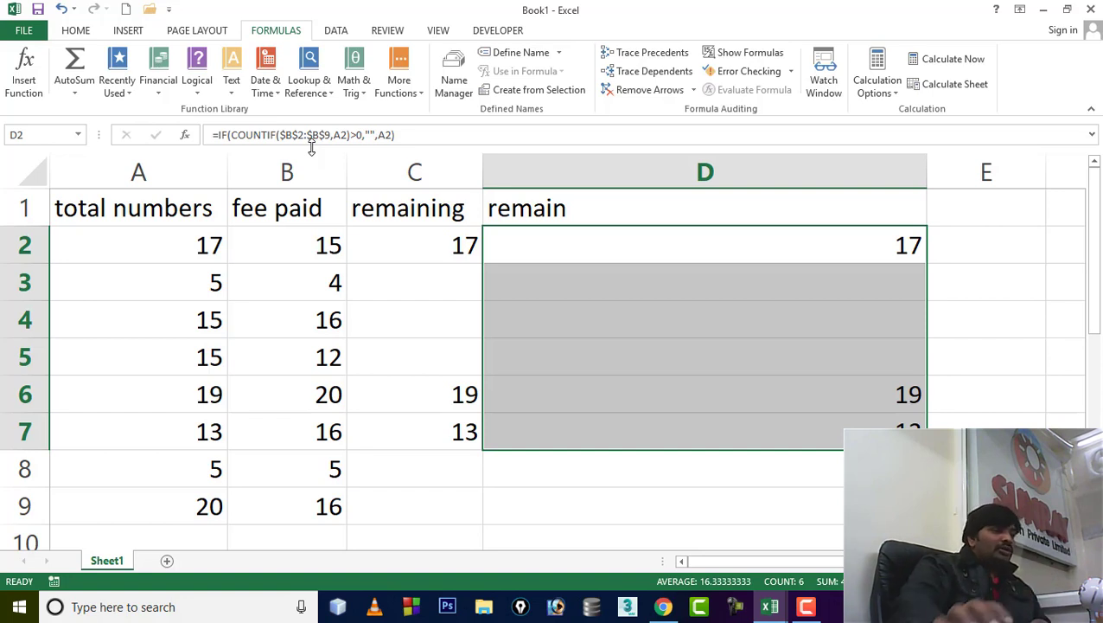
click(1048, 12)
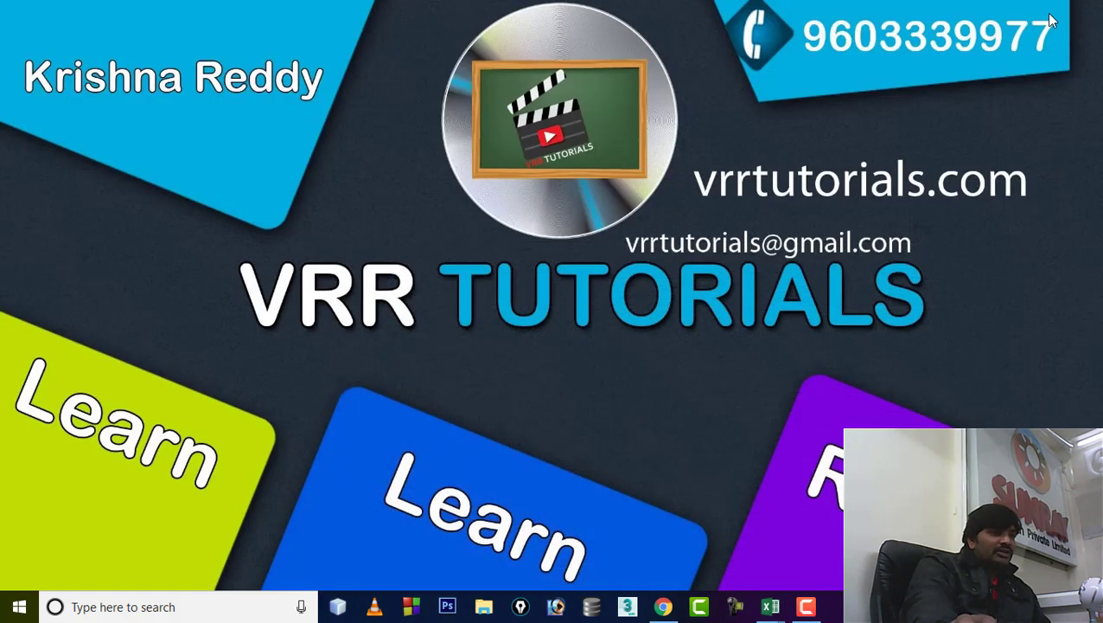